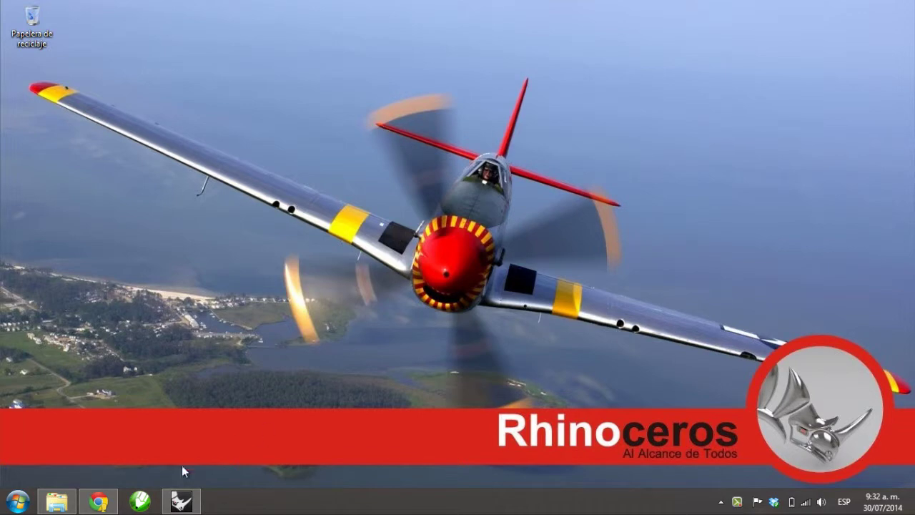
# Step: Switch to Rhinoceros and delete the shallow blend curve bridging the two sides of the inner red outline in the Top view
pyautogui.click(181, 501)
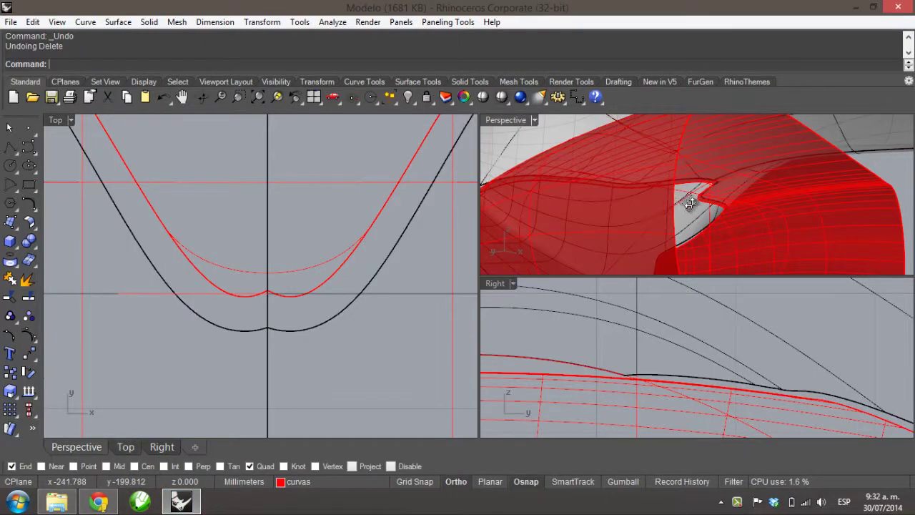
pyautogui.moveTo(690, 204); pyautogui.dragTo(607, 193, button='right')
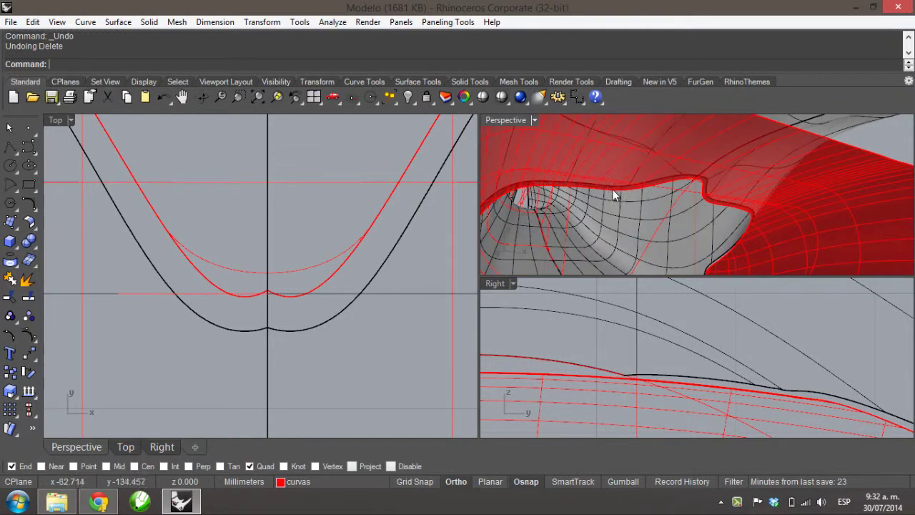
pyautogui.click(230, 270)
pyautogui.click(246, 231)
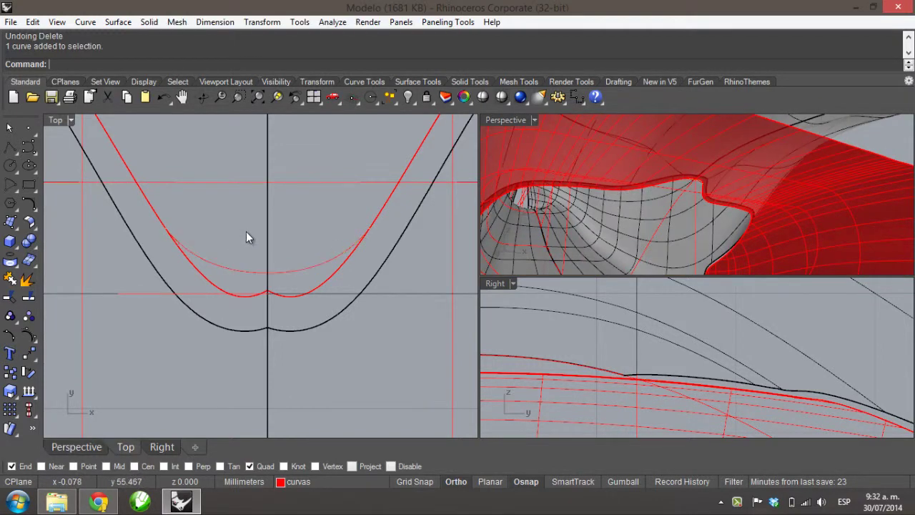
pyautogui.click(297, 270)
pyautogui.click(332, 211)
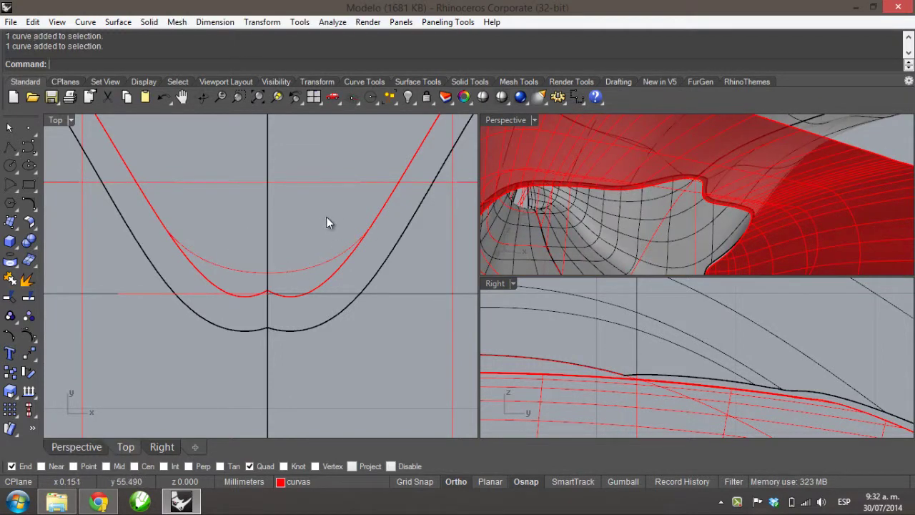
pyautogui.moveTo(578, 204); pyautogui.dragTo(655, 220, button='right')
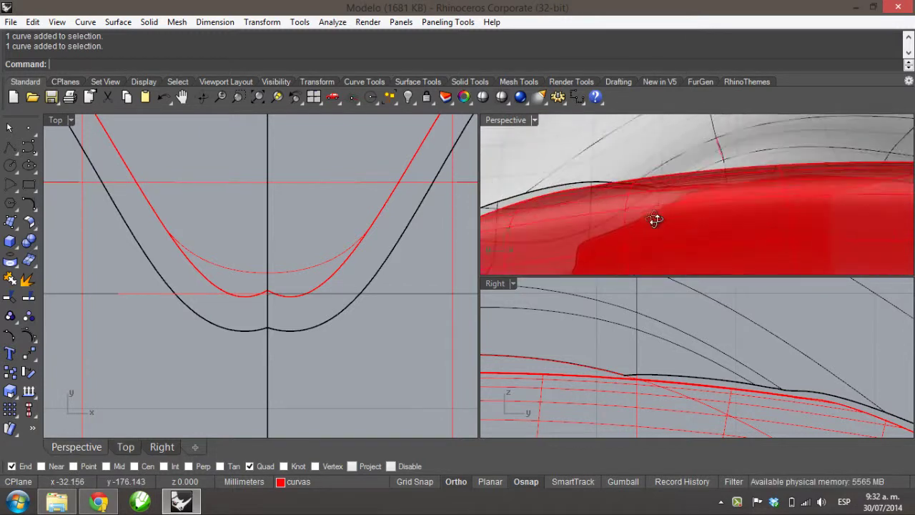
pyautogui.click(309, 266)
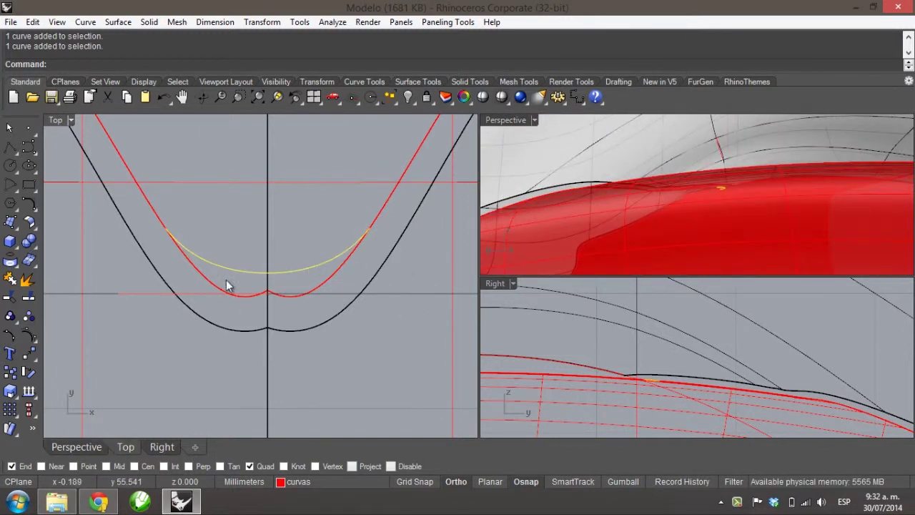
pyautogui.press('Delete')
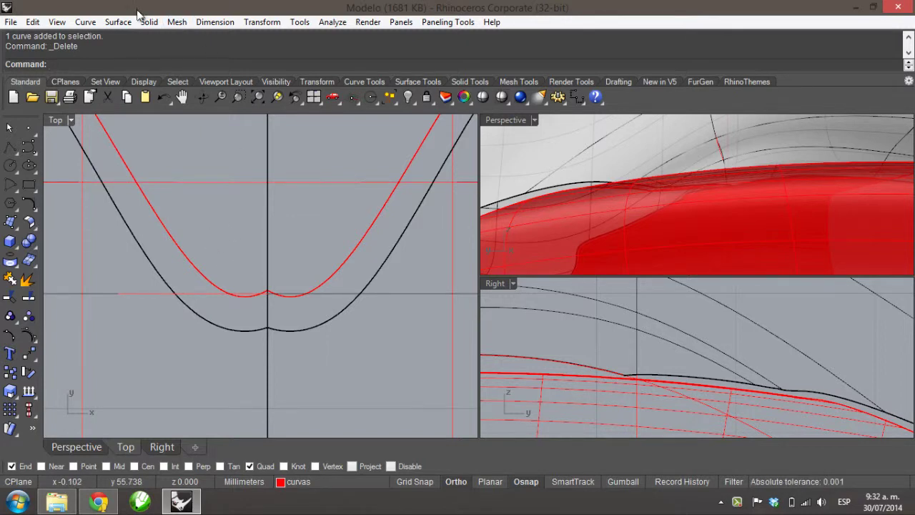
# Step: Create an adjustable curve blend with tangency at both ends between the two sides of the outer black curve, bridging its notched tip
pyautogui.click(85, 22)
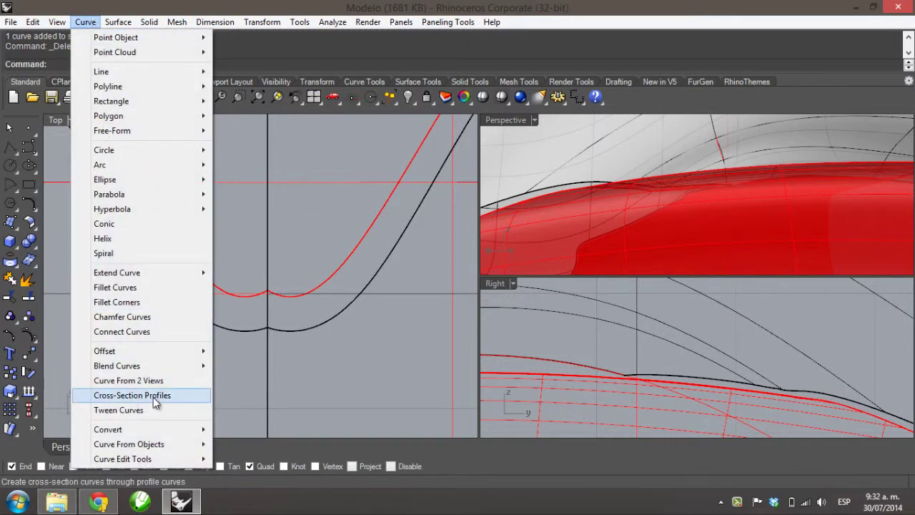
pyautogui.moveTo(151, 372)
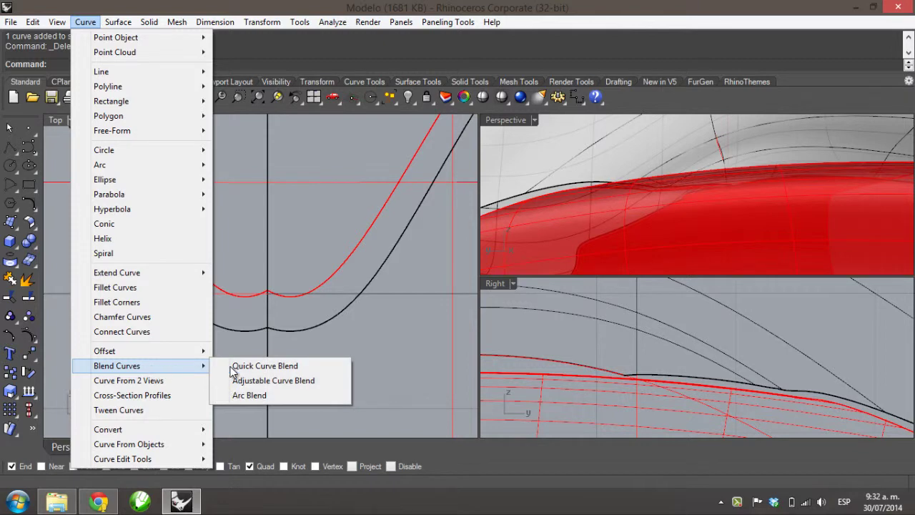
pyautogui.click(272, 380)
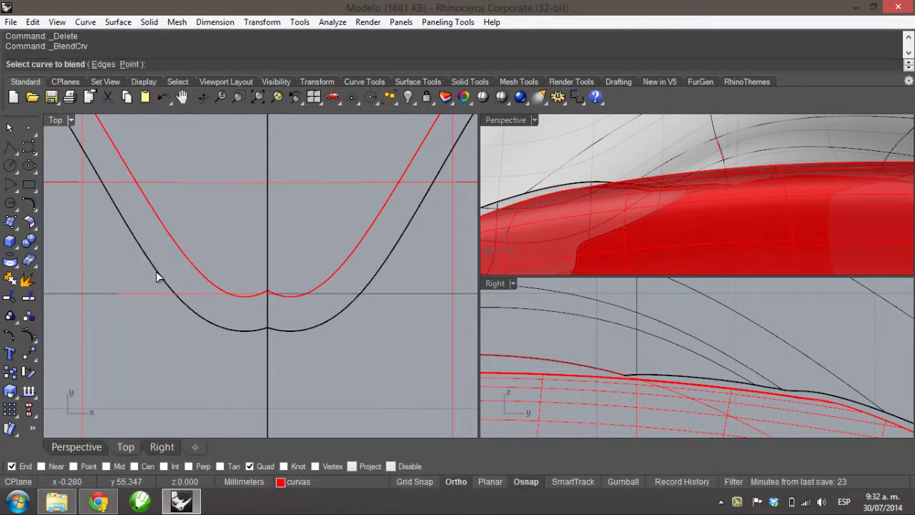
pyautogui.click(158, 274)
pyautogui.click(381, 270)
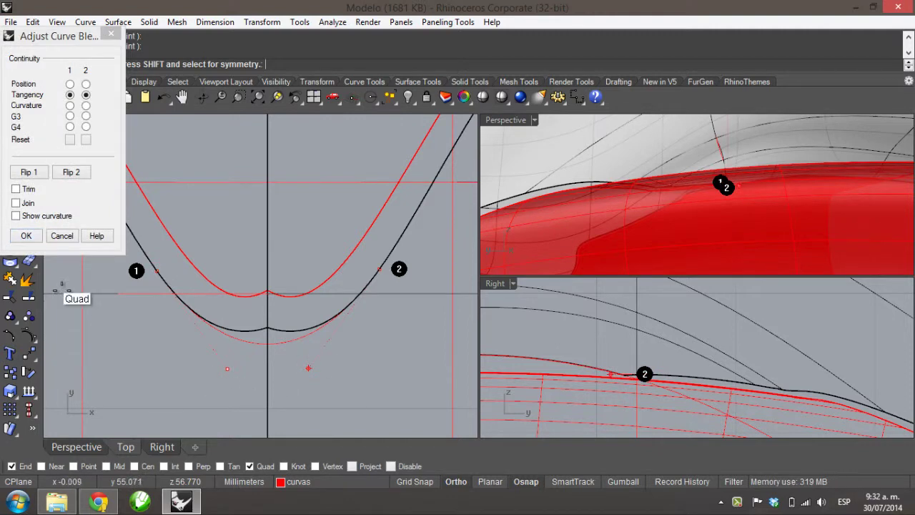
pyautogui.click(26, 235)
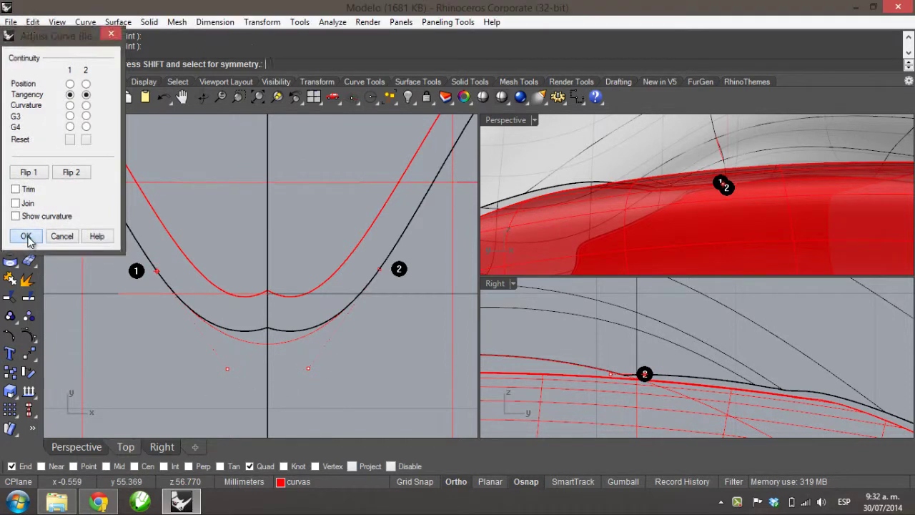
# Step: Trim away the notched tip of the outer black curve using the new blend curve as the cutting object
pyautogui.click(247, 340)
pyautogui.click(11, 298)
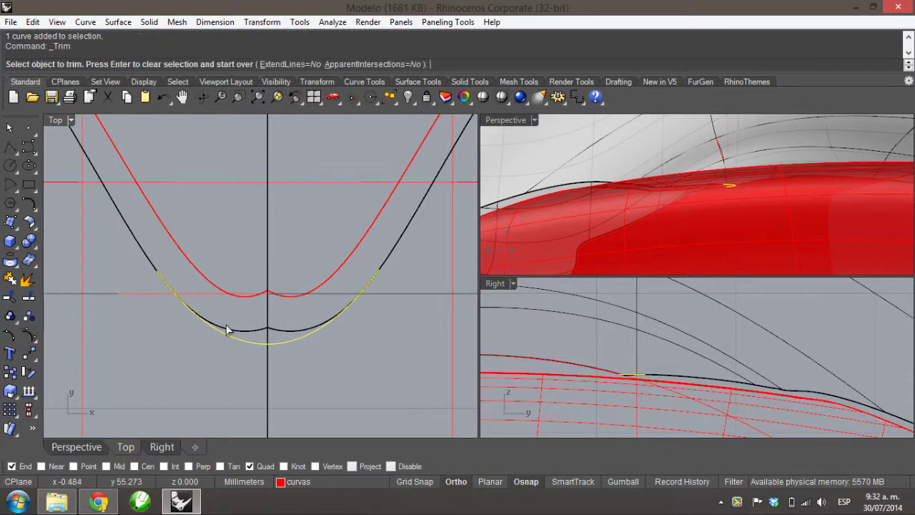
pyautogui.click(255, 330)
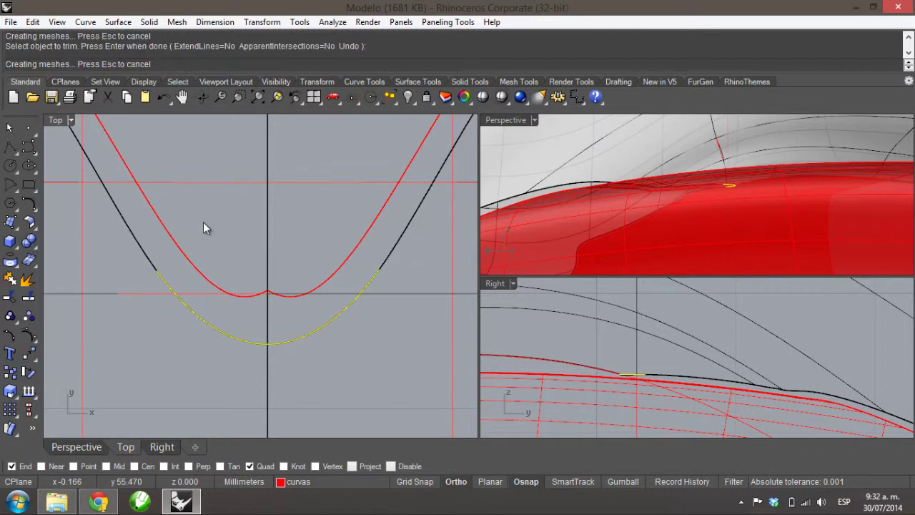
pyautogui.press('Return')
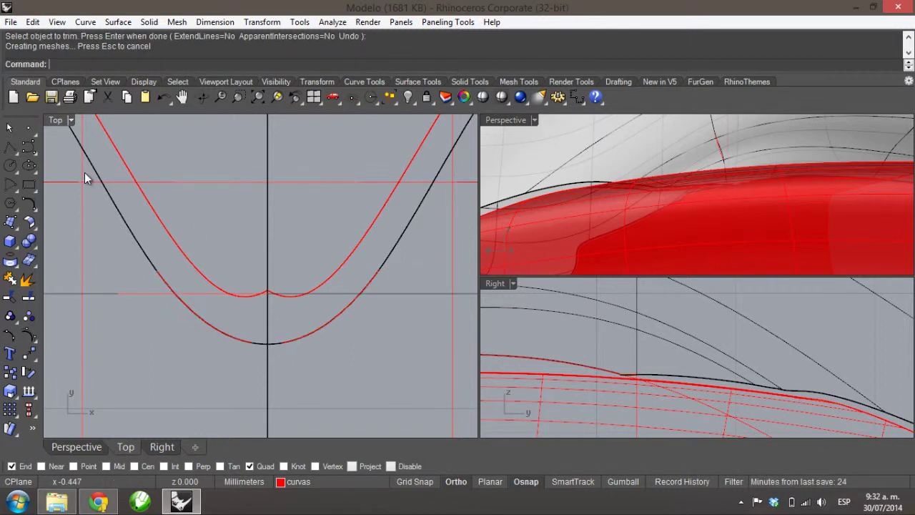
pyautogui.click(27, 149)
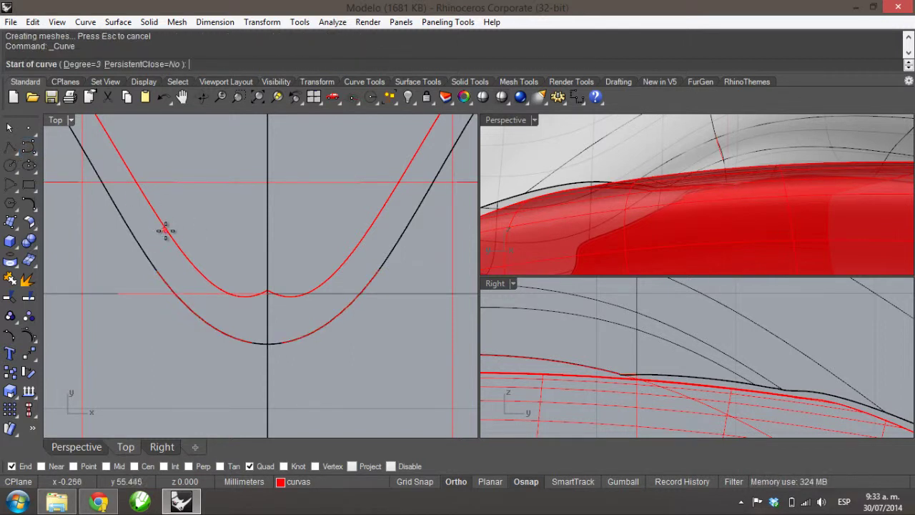
pyautogui.click(11, 186)
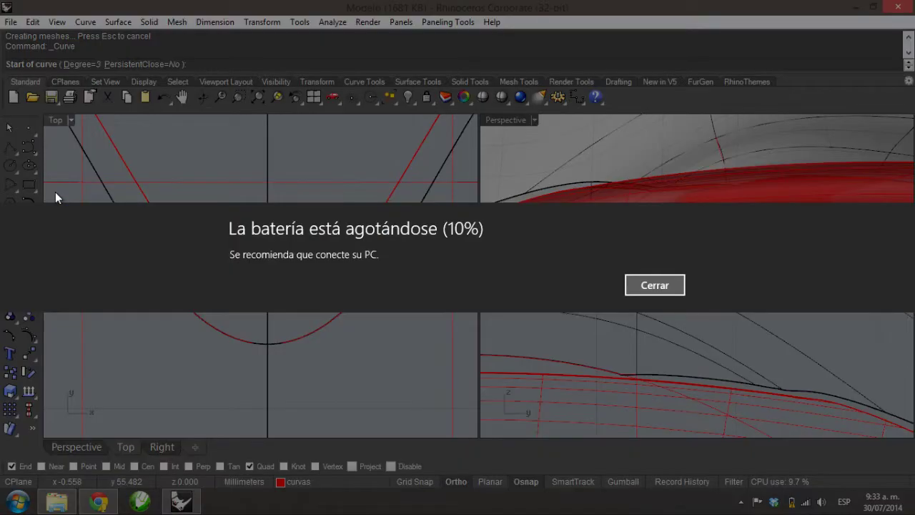
pyautogui.click(638, 285)
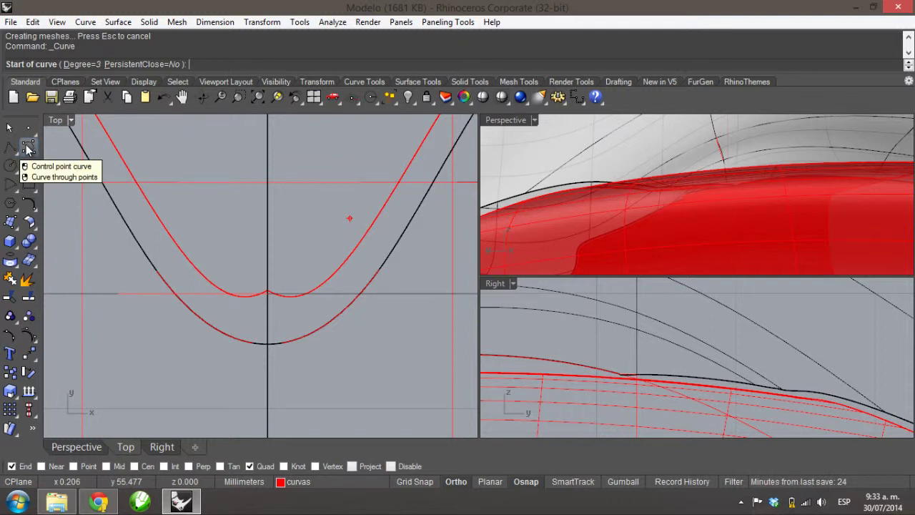
# Step: Draw a start-end-point arc between Near-snapped points on both sides of the inner red outline, passing through its central notch endpoint
pyautogui.click(10, 186)
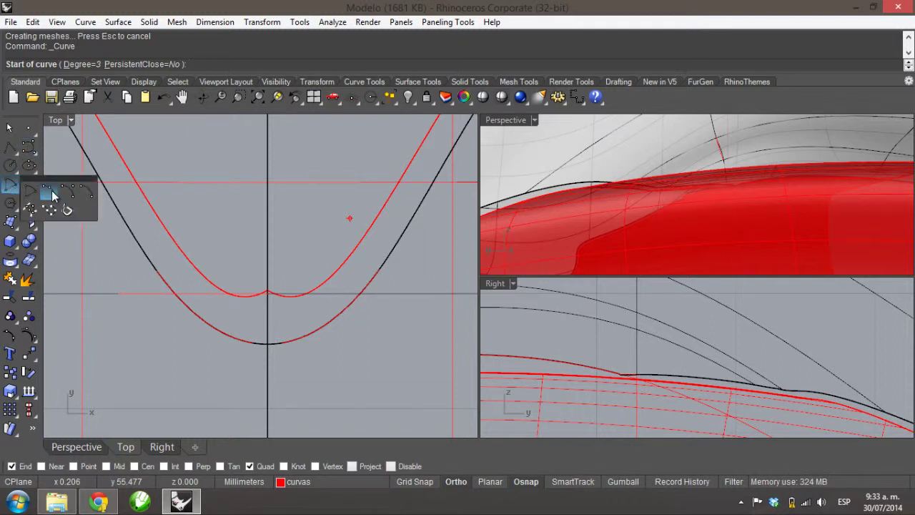
pyautogui.click(50, 193)
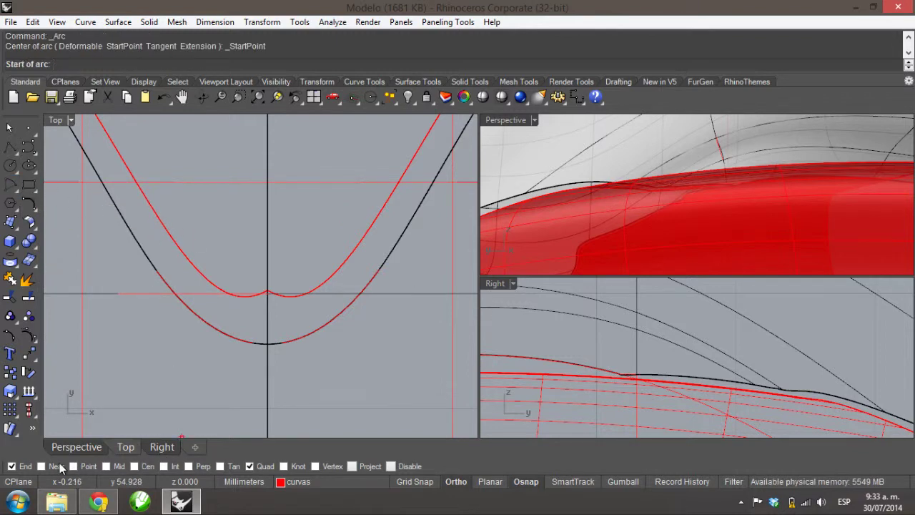
pyautogui.click(60, 467)
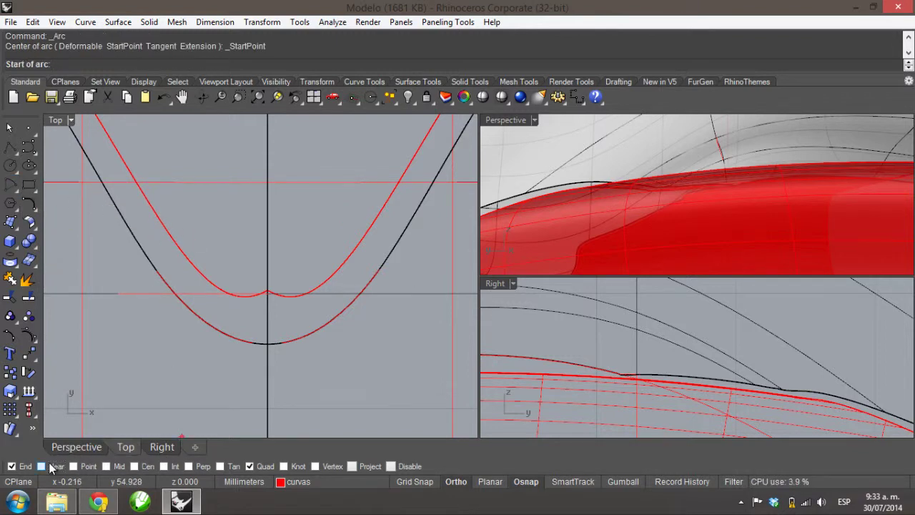
pyautogui.click(144, 196)
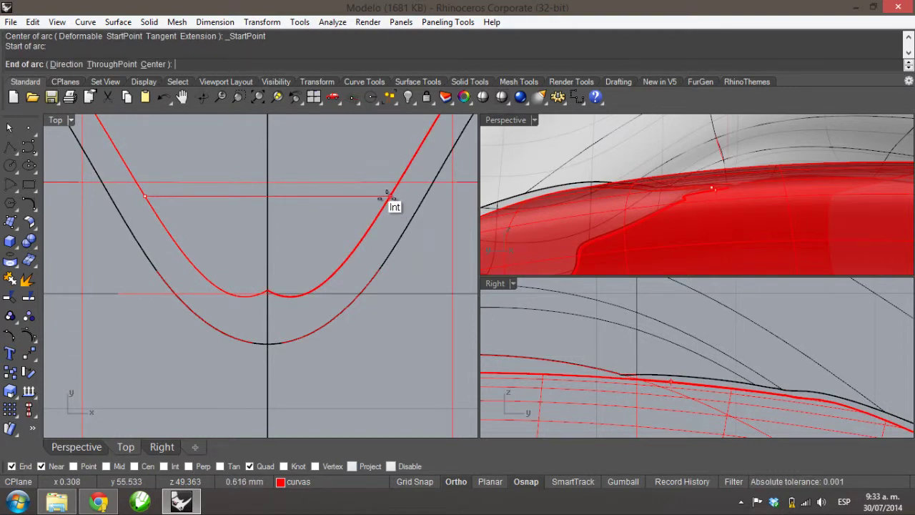
pyautogui.click(389, 195)
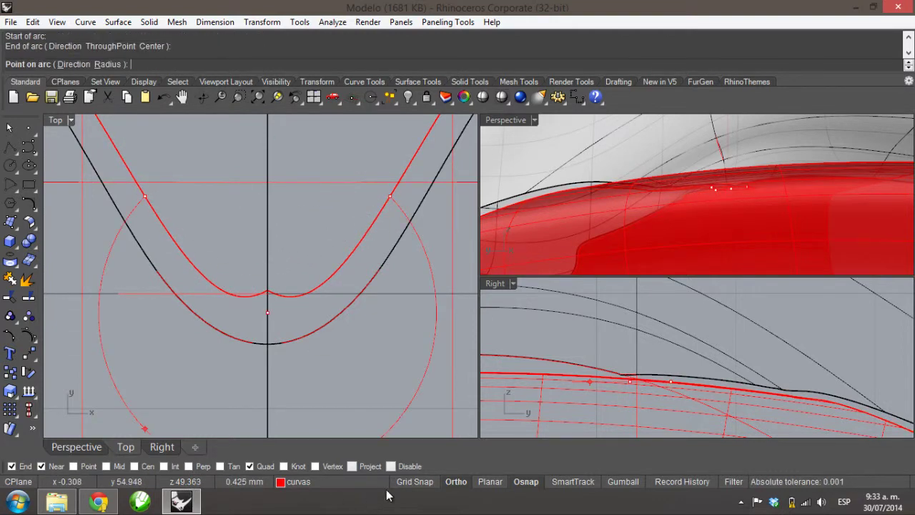
pyautogui.click(47, 467)
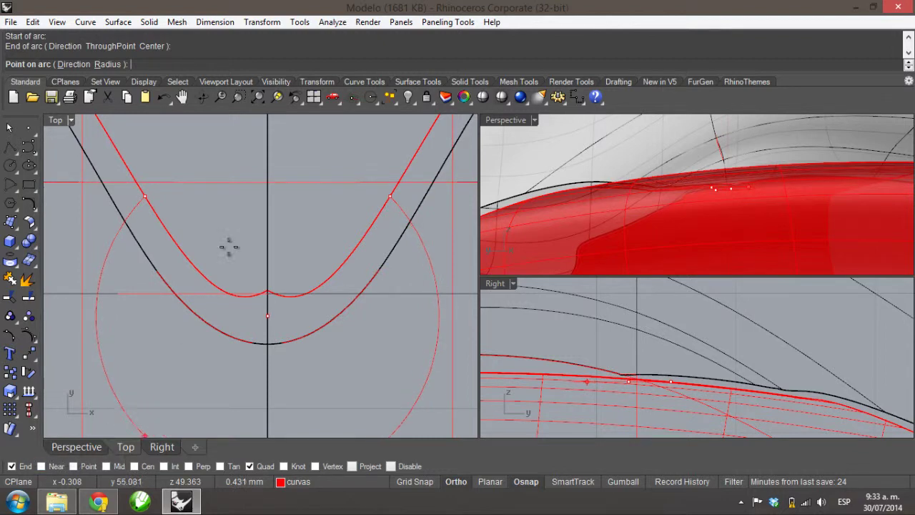
pyautogui.click(455, 481)
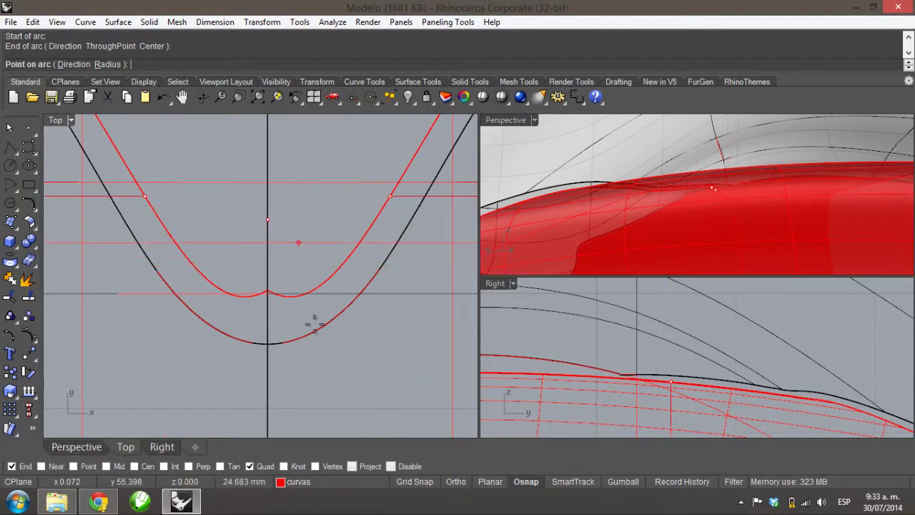
pyautogui.click(414, 482)
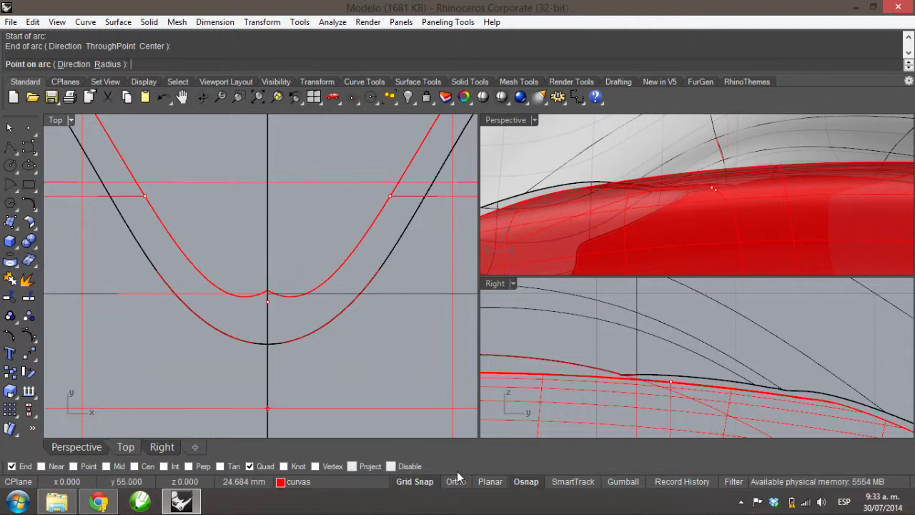
pyautogui.click(456, 482)
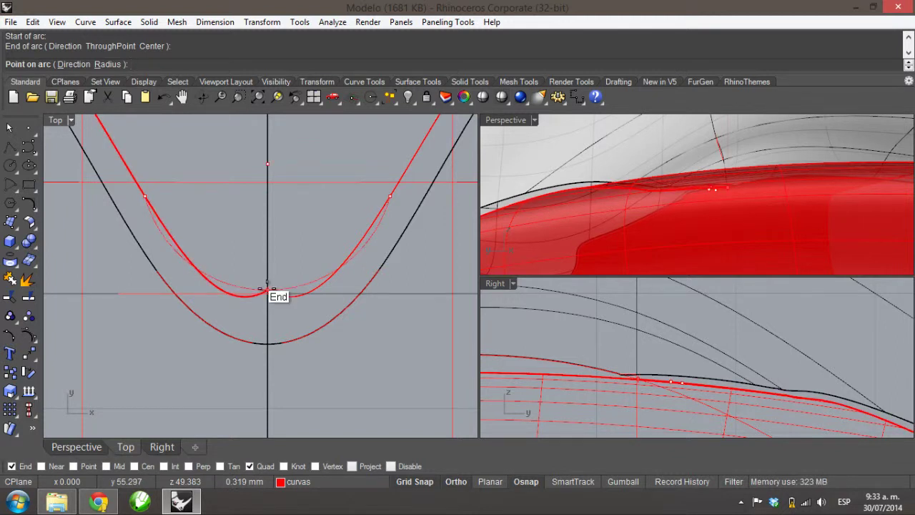
pyautogui.click(267, 288)
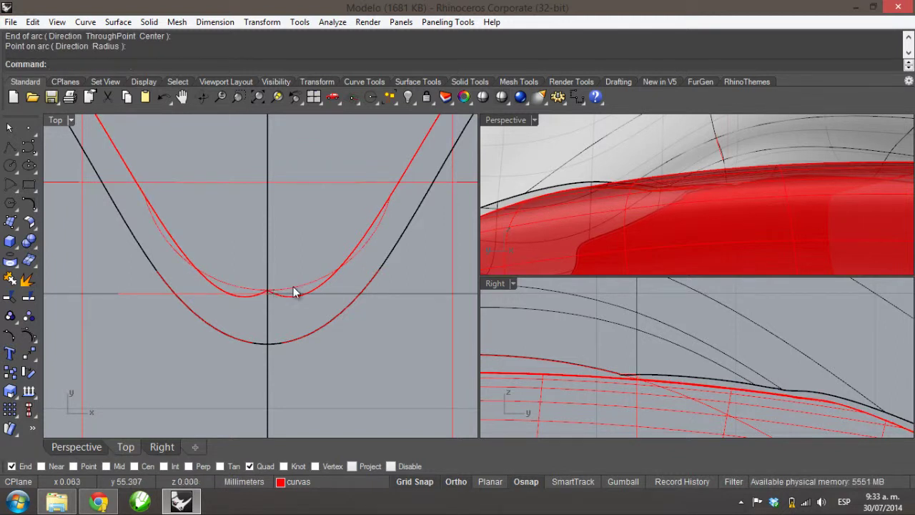
# Step: Flatten the arc by moving its three middle control points straight up in the Top view to about y 55.44
pyautogui.click(293, 287)
pyautogui.press('F10')
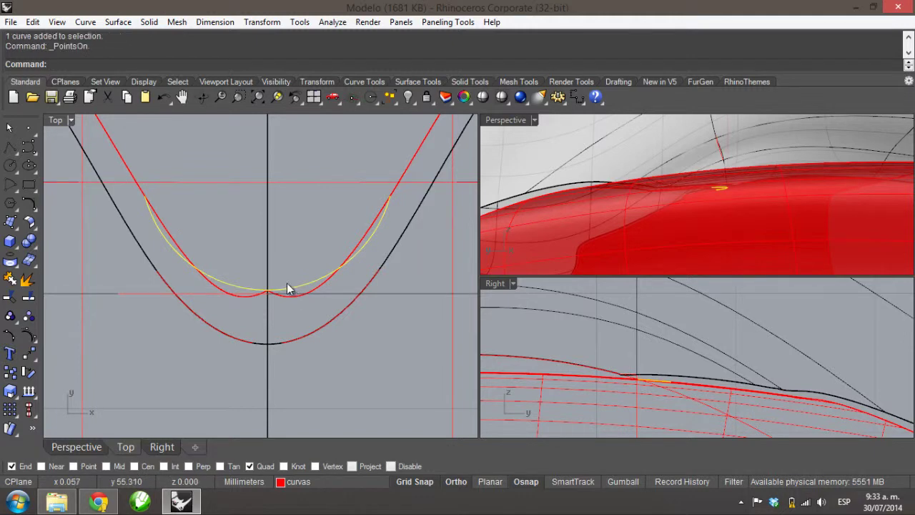
pyautogui.moveTo(70, 242); pyautogui.dragTo(390, 339)
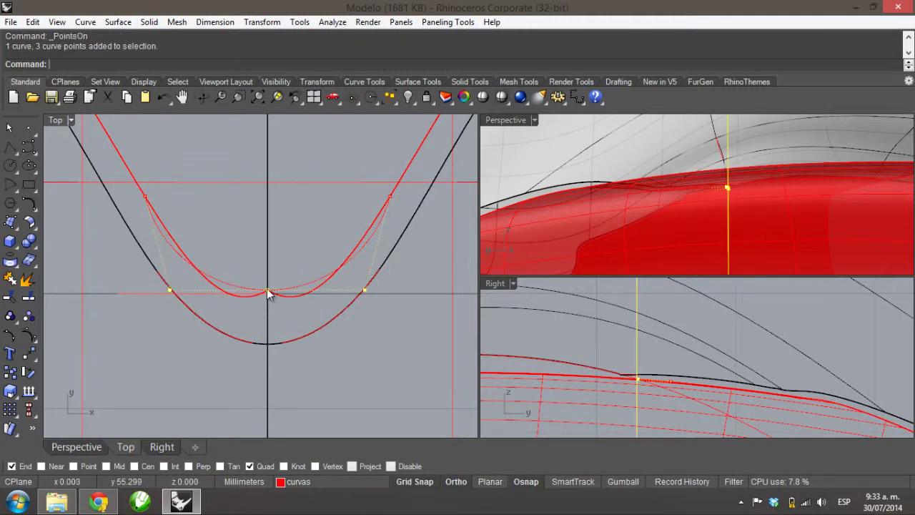
pyautogui.moveTo(266, 288); pyautogui.dragTo(267, 234)
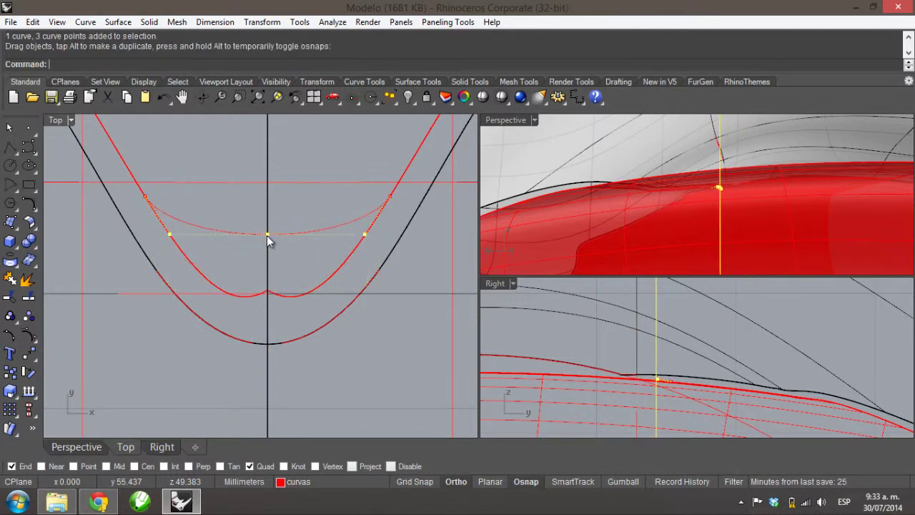
pyautogui.press('Escape')
# Step: Try to trim the lower notched part of the inner red outline using the flattened arc as the cutting object
pyautogui.click(303, 233)
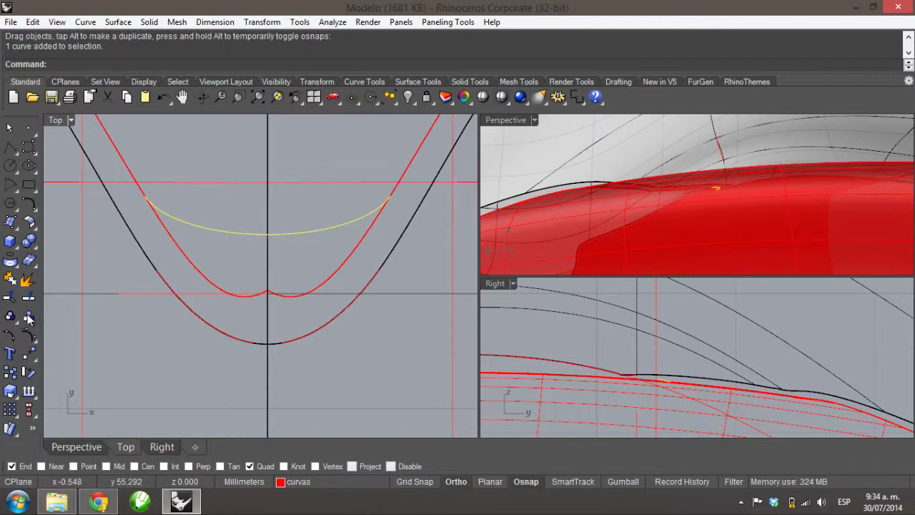
pyautogui.click(10, 296)
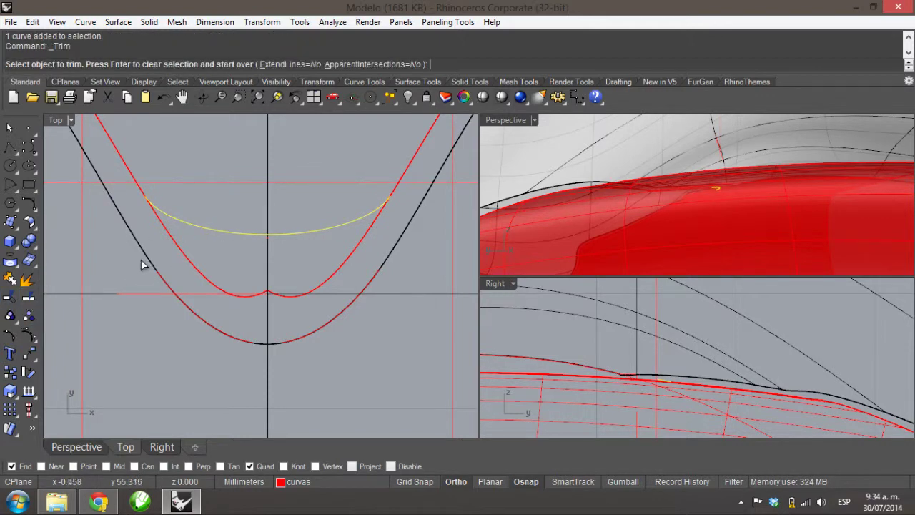
pyautogui.click(179, 249)
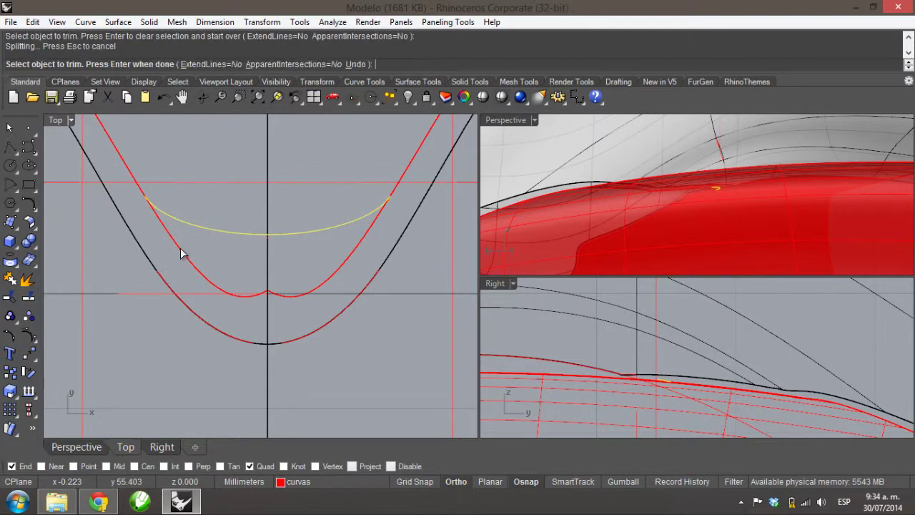
pyautogui.press('Return')
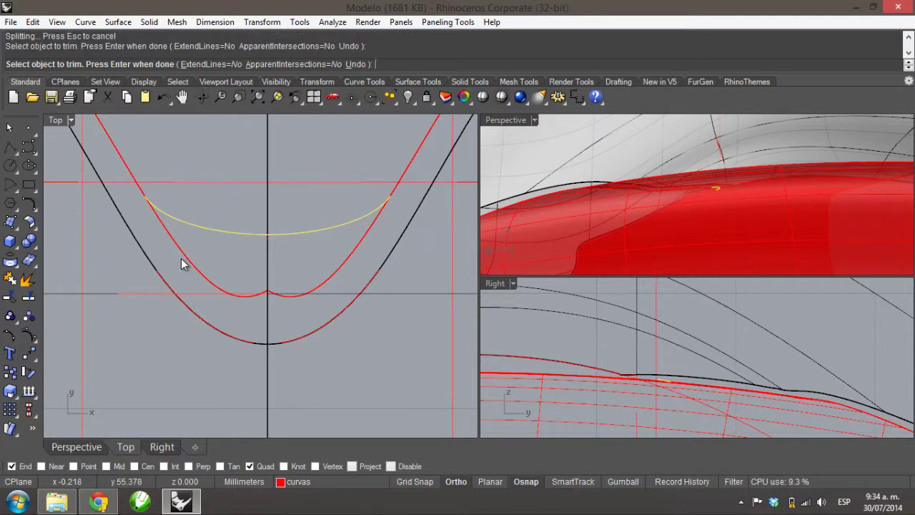
# Step: Delete the flattened arc spanning the two sides of the inner red outline
pyautogui.click(314, 230)
pyautogui.moveTo(677, 167); pyautogui.dragTo(732, 194, button='right')
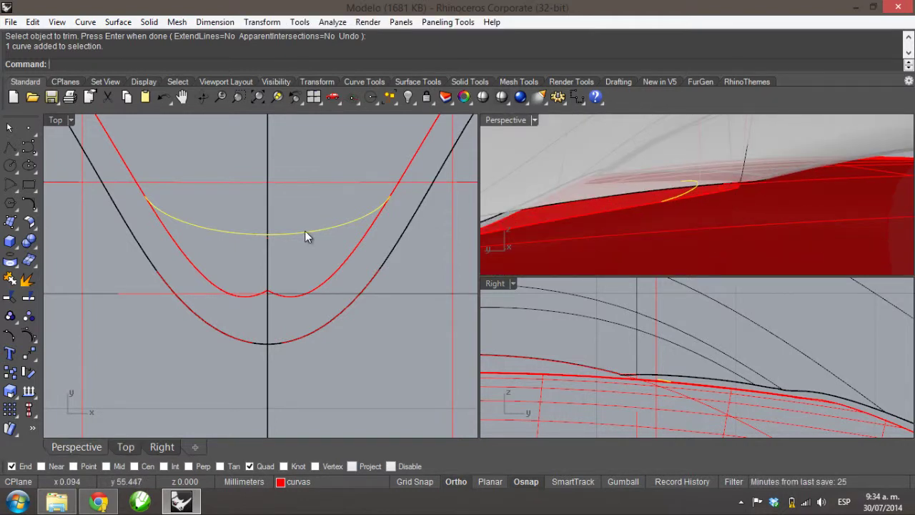
pyautogui.press('Delete')
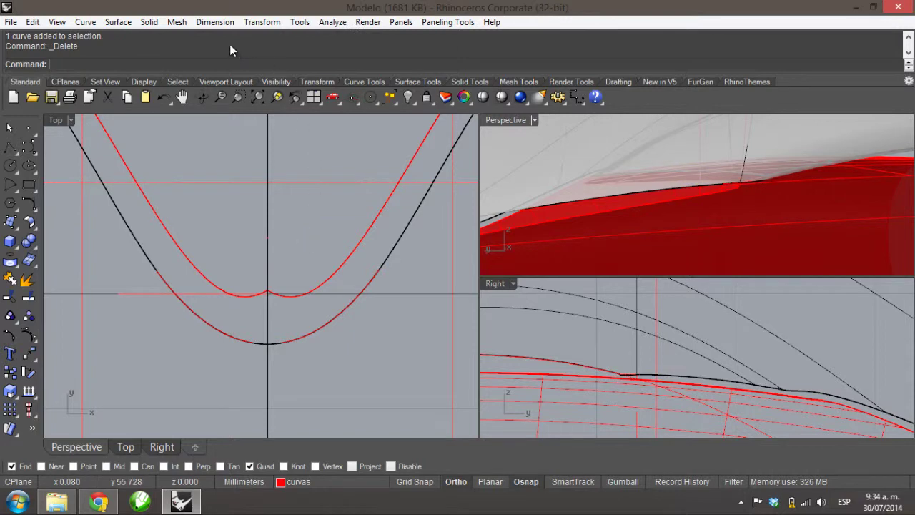
# Step: Try to create a Blend Surface from the inner red edge chain to the right half of the outer black edge, attempting to add its left half
pyautogui.click(114, 21)
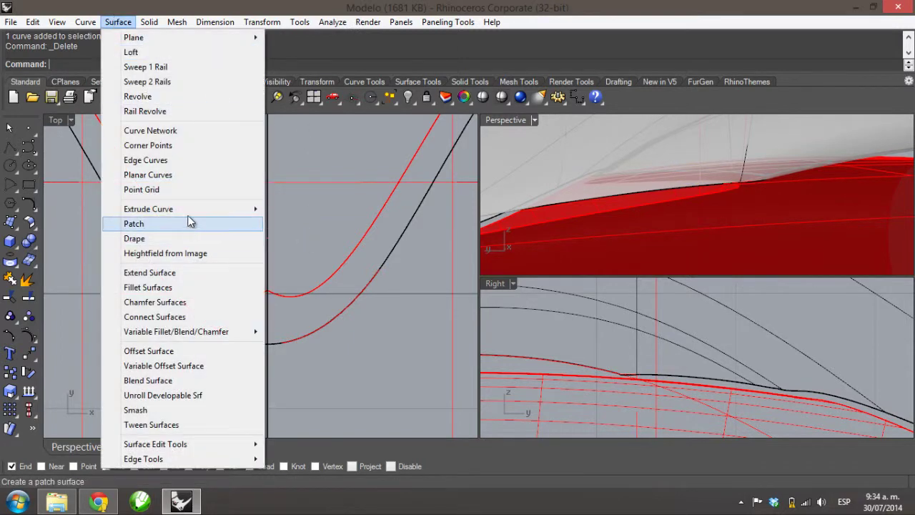
pyautogui.moveTo(190, 215)
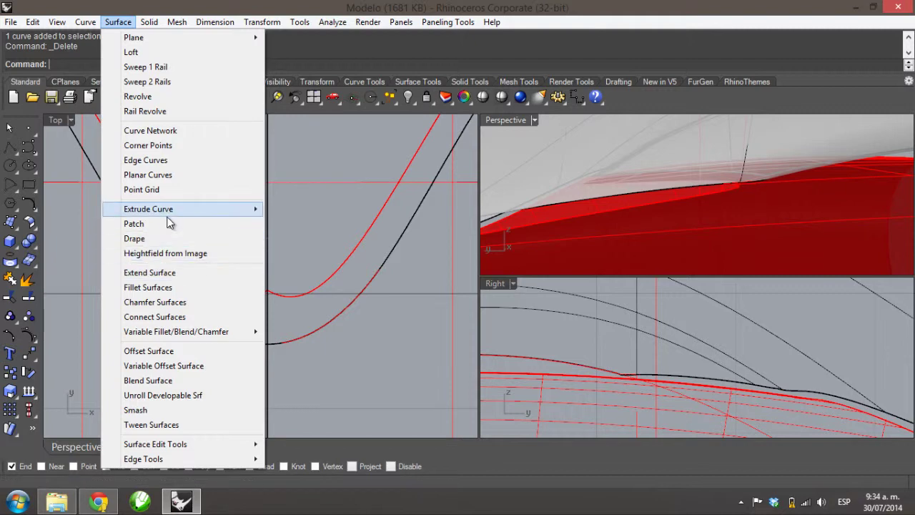
pyautogui.click(209, 381)
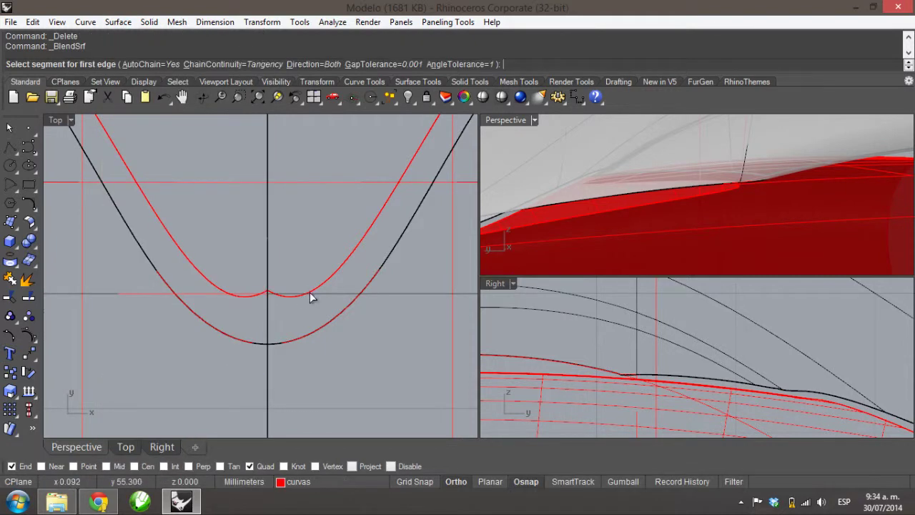
pyautogui.click(347, 264)
pyautogui.press('Return')
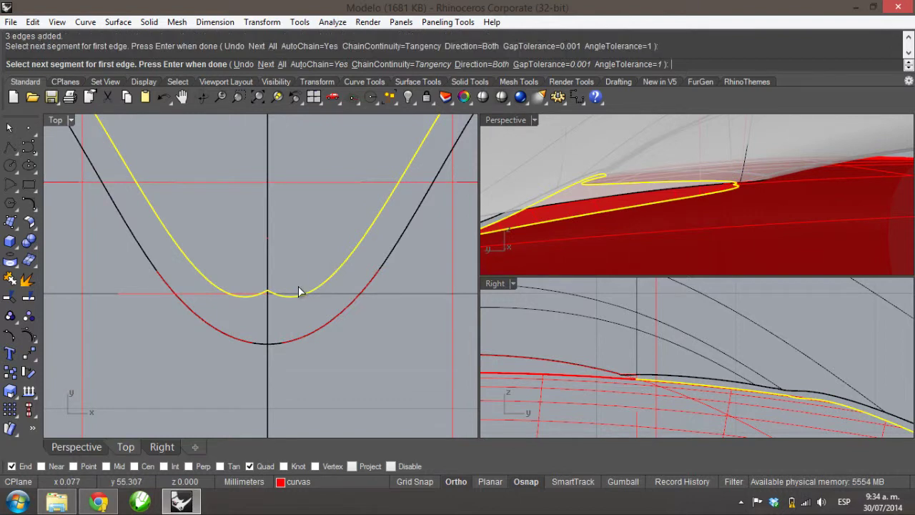
pyautogui.click(345, 313)
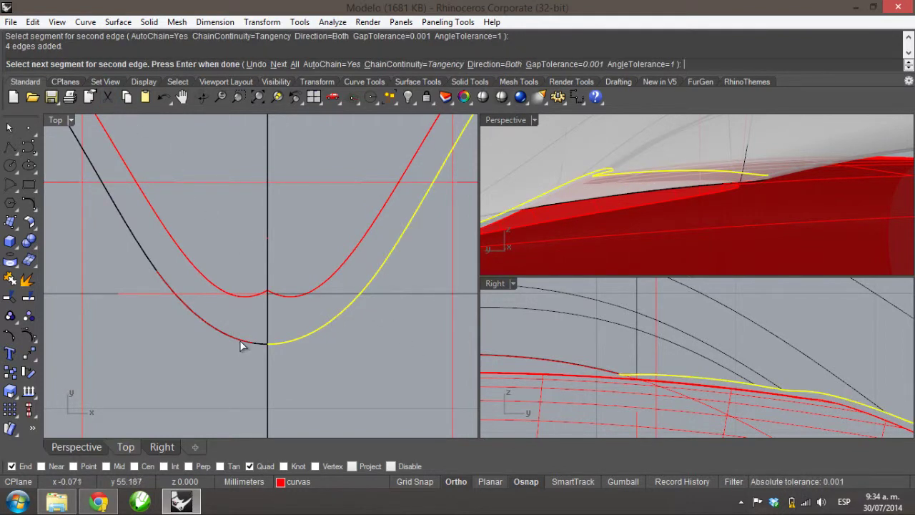
pyautogui.scroll(-5, 280, 390)
pyautogui.scroll(-3, 286, 401)
pyautogui.scroll(-2, 302, 301)
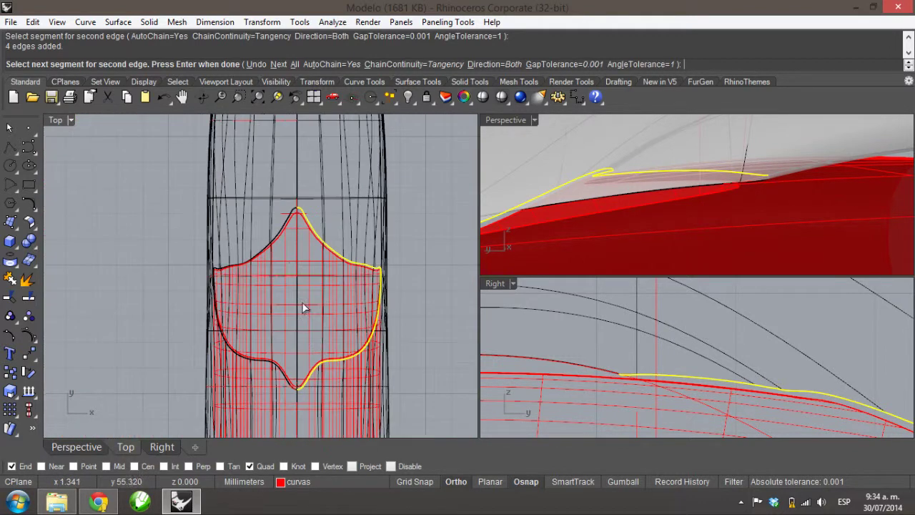
pyautogui.scroll(4, 290, 246)
pyautogui.click(286, 213)
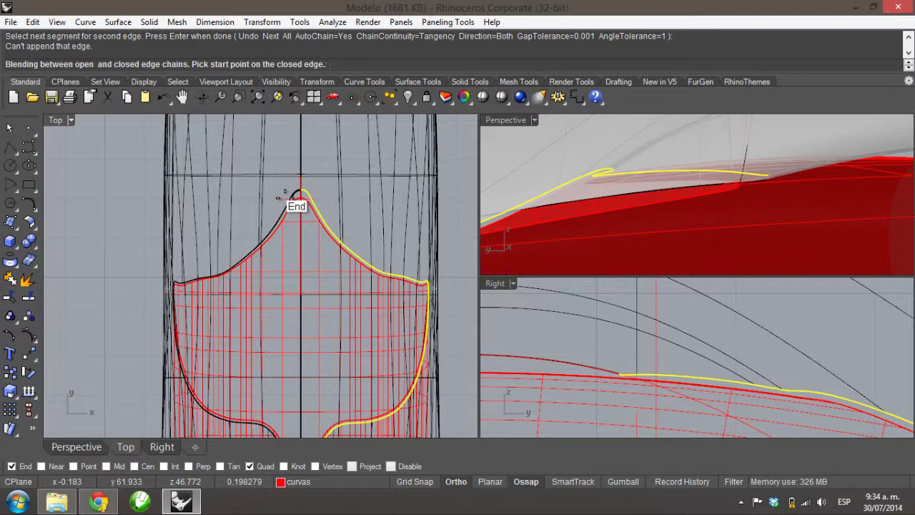
pyautogui.click(284, 193)
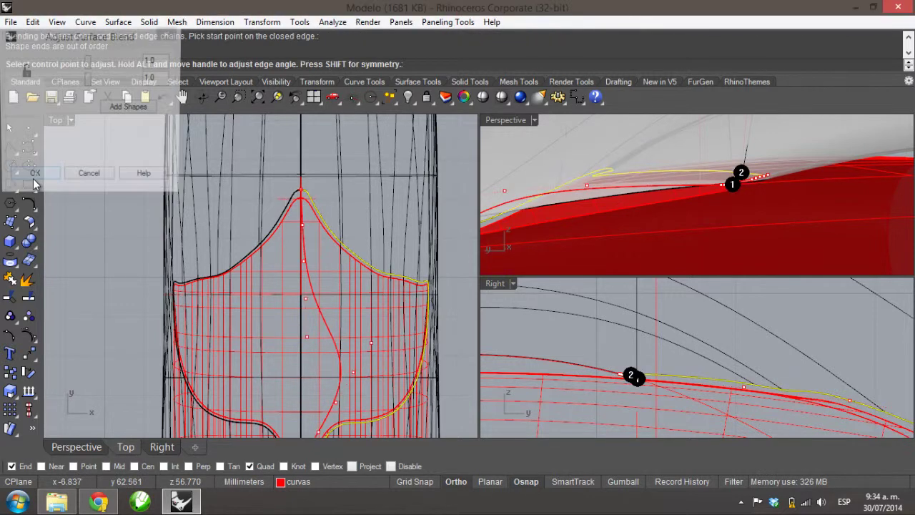
pyautogui.click(88, 174)
# Step: Try a Blend Surface from the inner red edge chain to the left half of the outer black edge, starting at the inner bottom notch
pyautogui.press('Return')
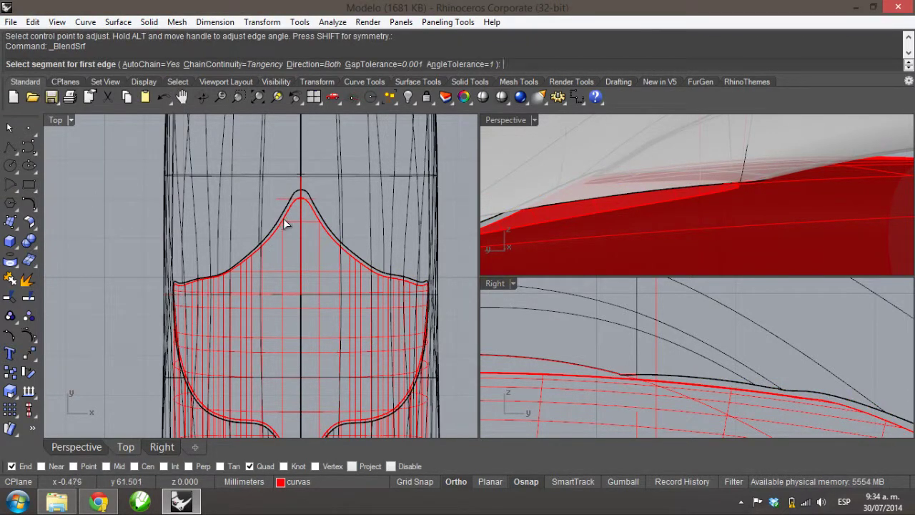
pyautogui.click(283, 223)
pyautogui.press('Return')
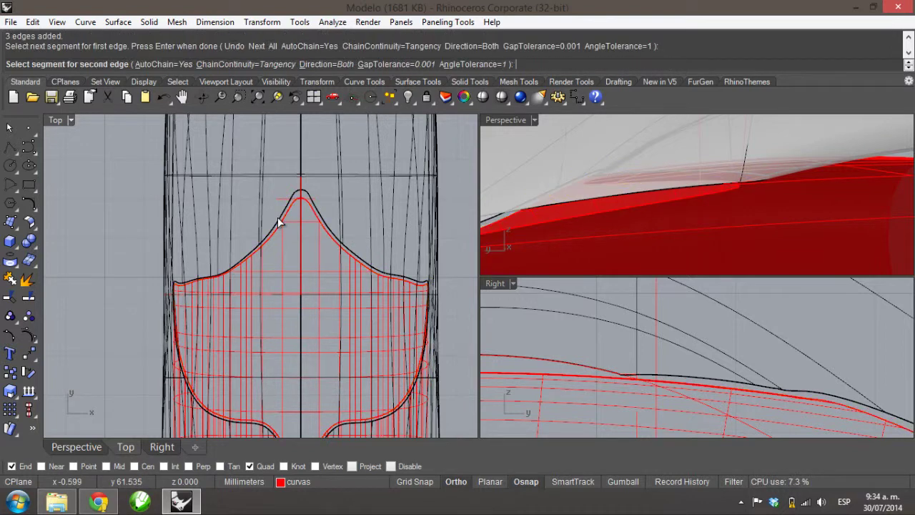
pyautogui.click(280, 222)
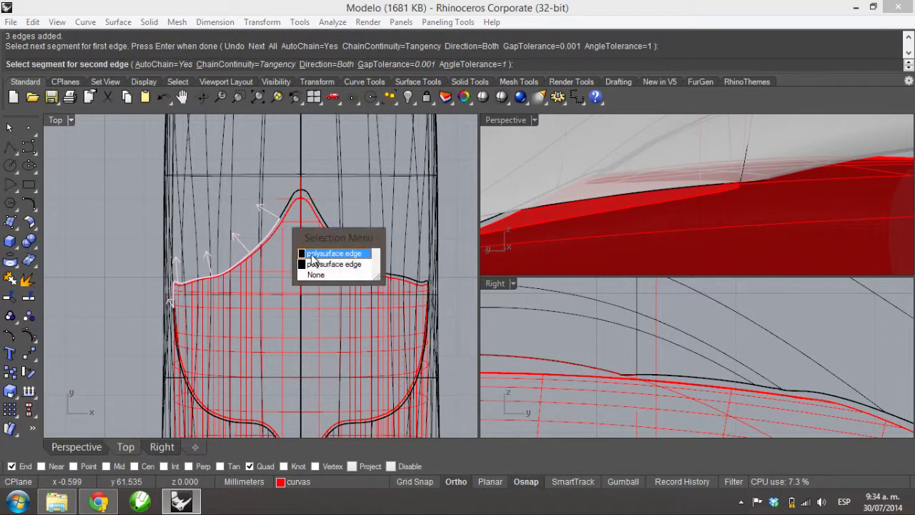
pyautogui.click(323, 256)
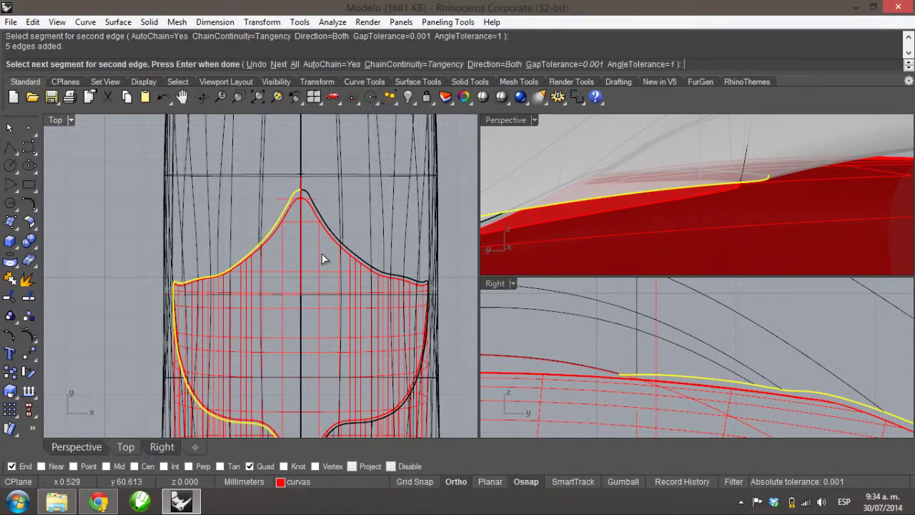
pyautogui.scroll(-3, 317, 241)
pyautogui.scroll(5, 314, 381)
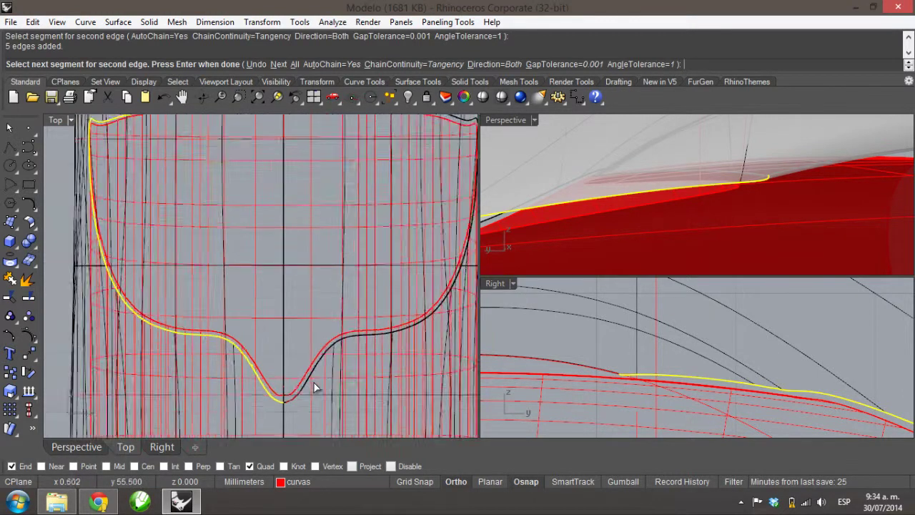
pyautogui.click(297, 381)
pyautogui.press('Return')
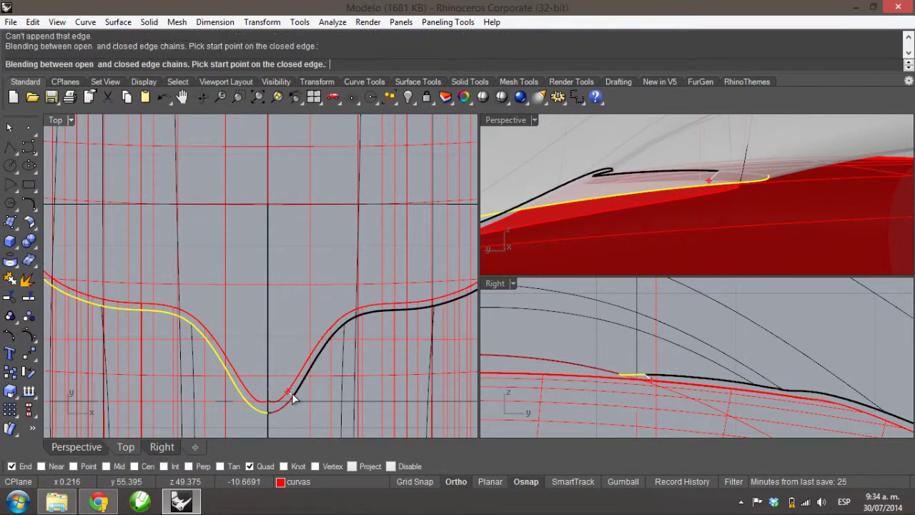
pyautogui.click(268, 400)
pyautogui.click(86, 177)
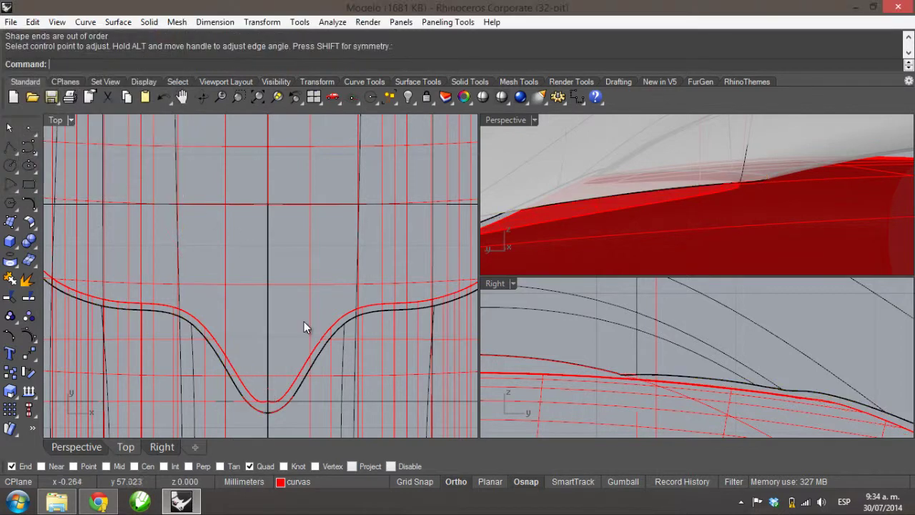
# Step: Try to create a Blend Surface between the left and right halves of the outer black edge
pyautogui.scroll(-3, 276, 365)
pyautogui.moveTo(276, 365); pyautogui.dragTo(250, 390, button='right')
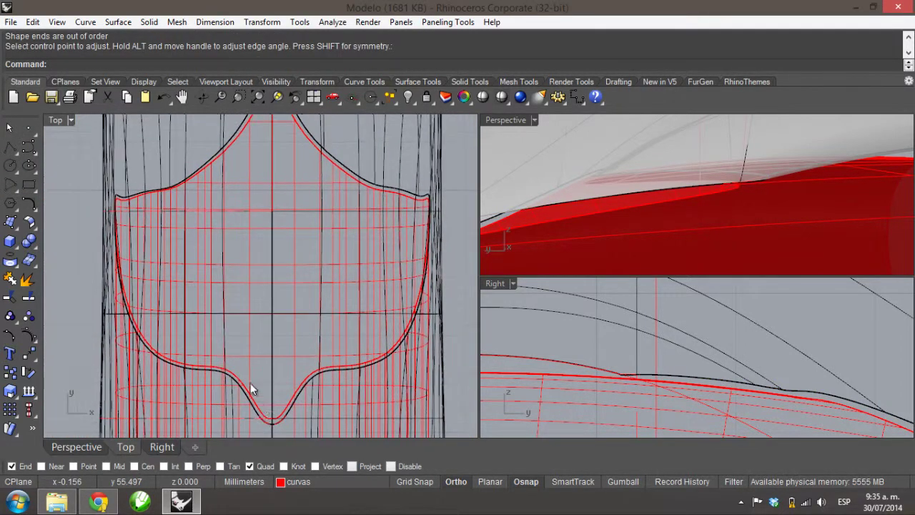
pyautogui.press('Return')
pyautogui.click(216, 163)
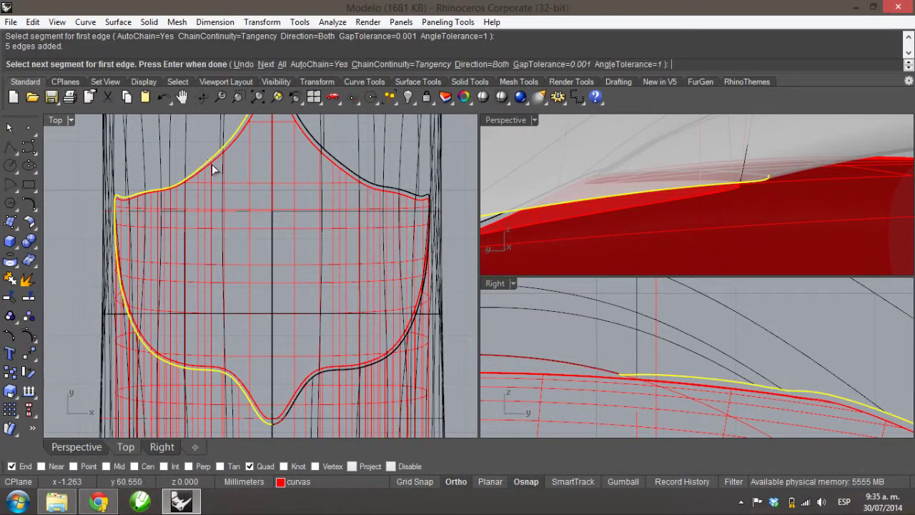
pyautogui.click(309, 136)
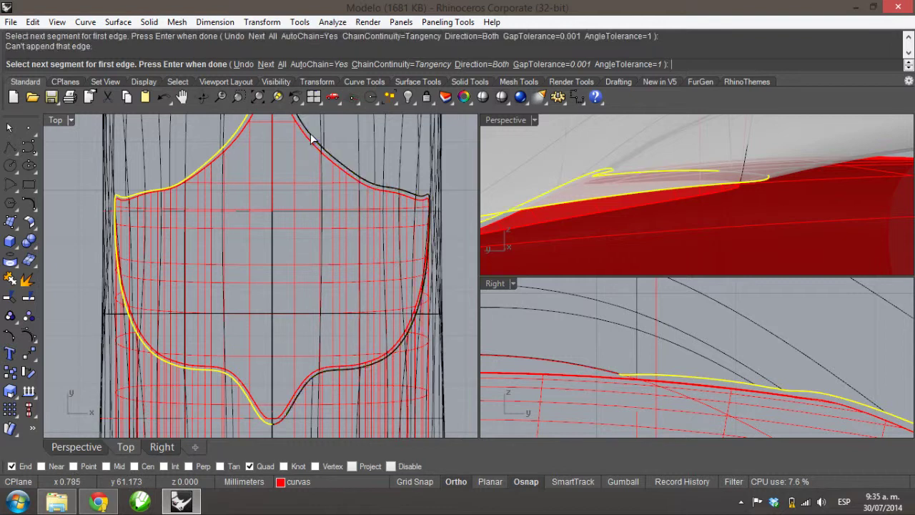
pyautogui.press('Return')
pyautogui.click(311, 138)
pyautogui.click(300, 157)
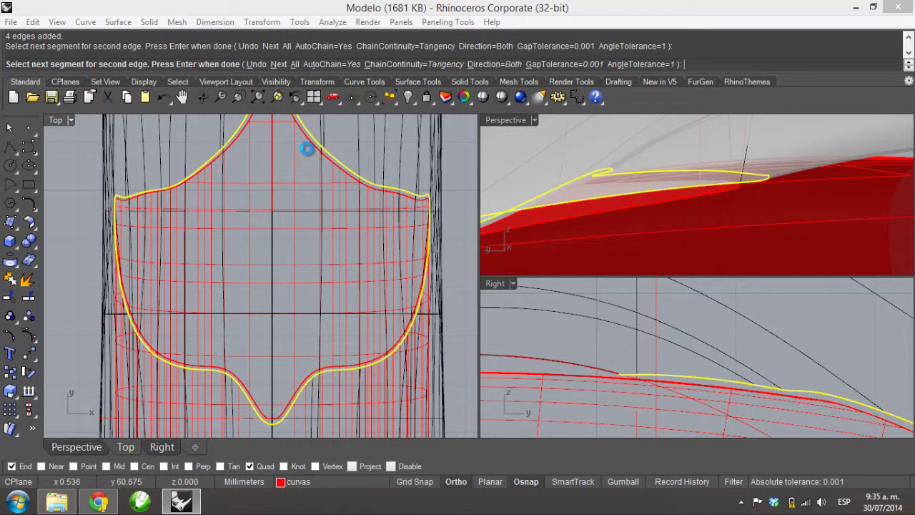
pyautogui.press('Return')
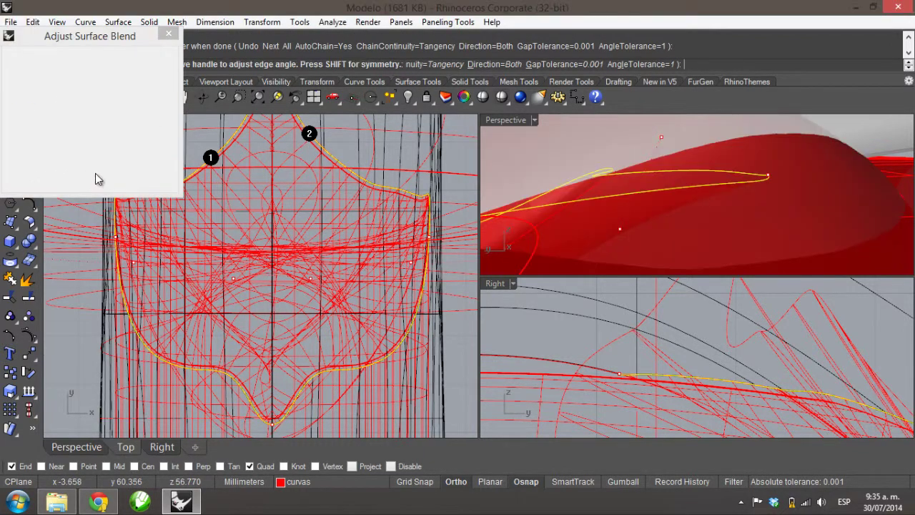
pyautogui.click(93, 177)
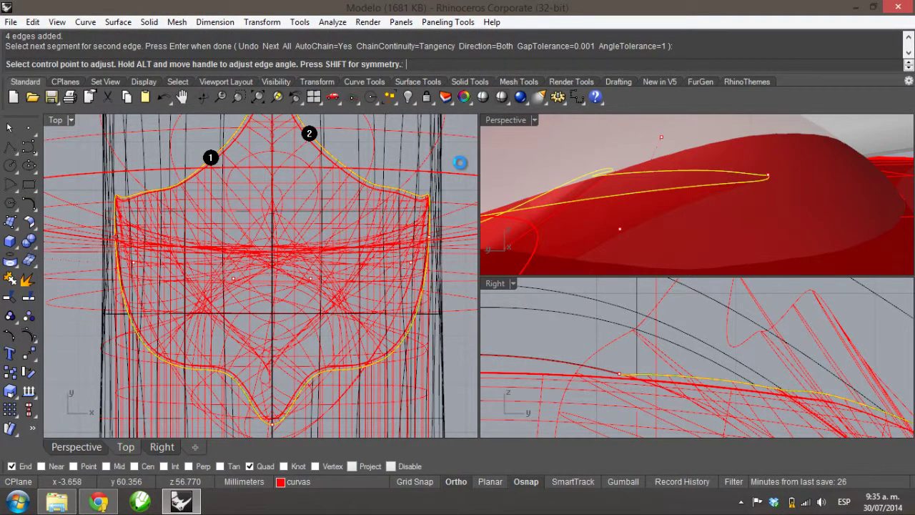
pyautogui.press('Return')
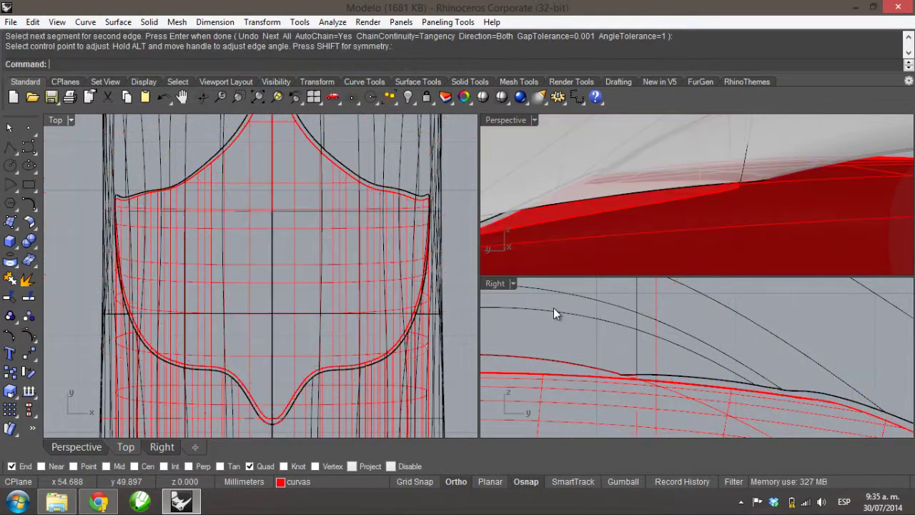
# Step: Draw a vertical polyline about 0.41 mm long on the centre axis in the Top view, crossing the inner notch and the outer outline's bottom tip
pyautogui.moveTo(629, 243); pyautogui.dragTo(666, 210, button='right')
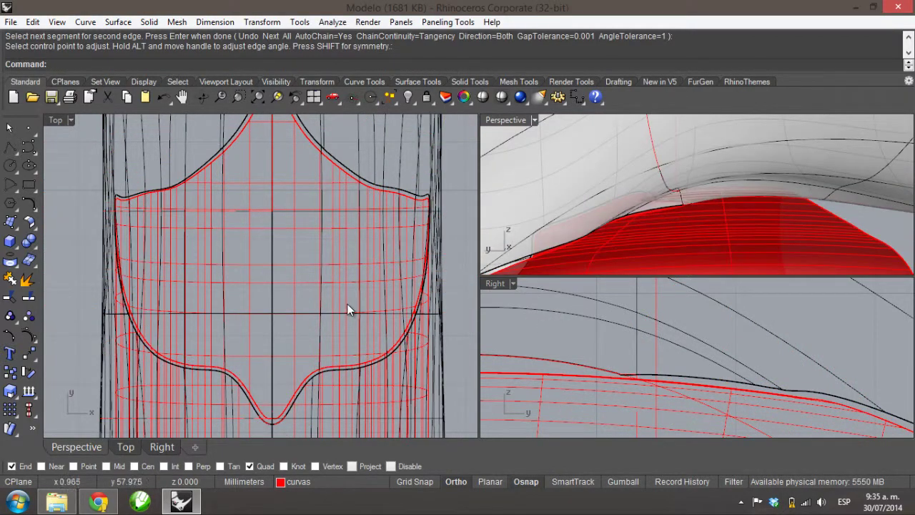
pyautogui.scroll(6, 312, 276)
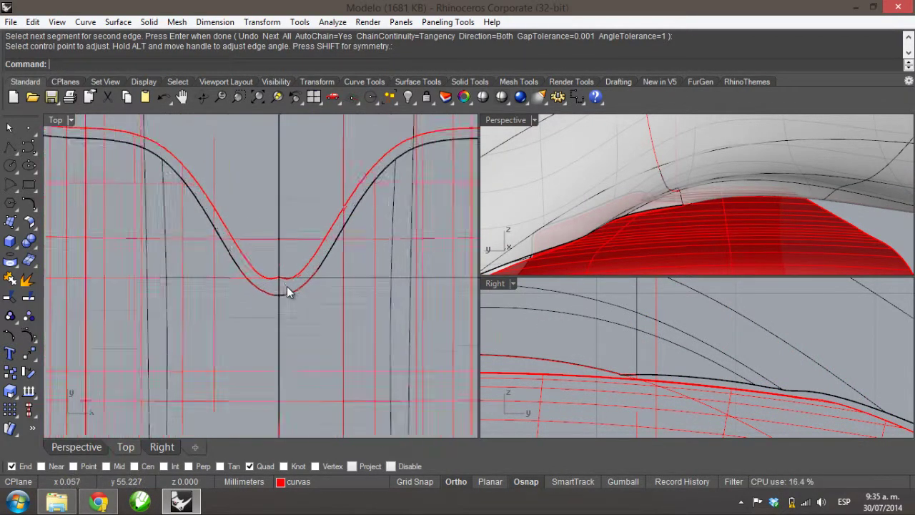
pyautogui.scroll(4, 284, 290)
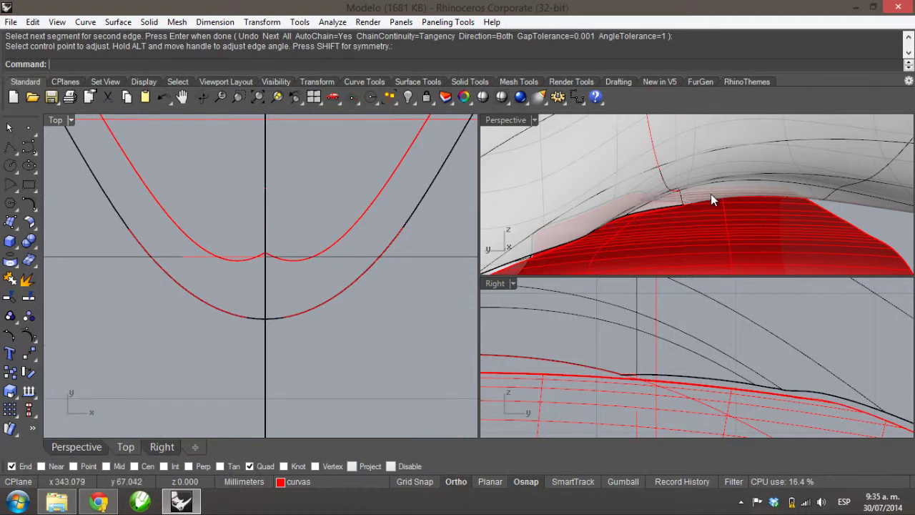
pyautogui.moveTo(712, 201)
pyautogui.mouseDown(button='right')
pyautogui.moveTo(664, 178)
pyautogui.moveTo(741, 200)
pyautogui.moveTo(756, 214)
pyautogui.moveTo(674, 180)
pyautogui.moveTo(679, 216)
pyautogui.moveTo(713, 184)
pyautogui.mouseUp(button='right')
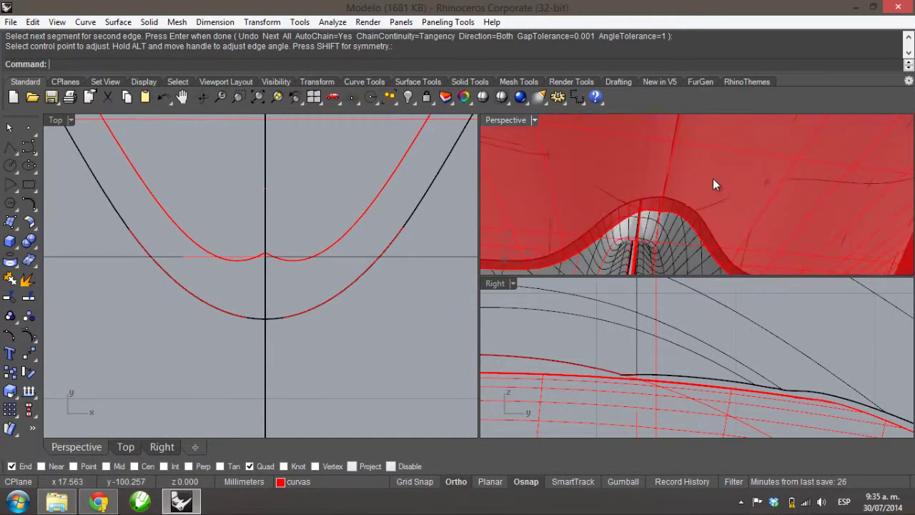
pyautogui.click(10, 146)
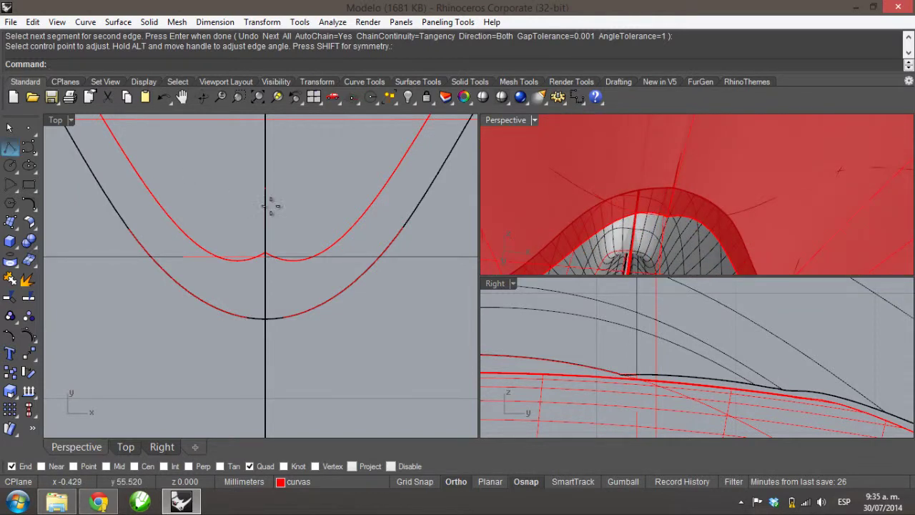
pyautogui.click(264, 191)
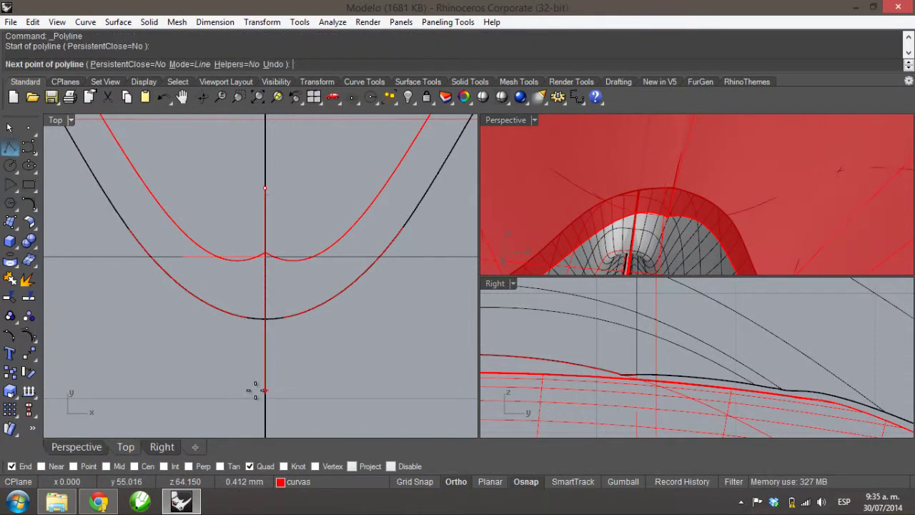
pyautogui.click(255, 390)
pyautogui.press('Return')
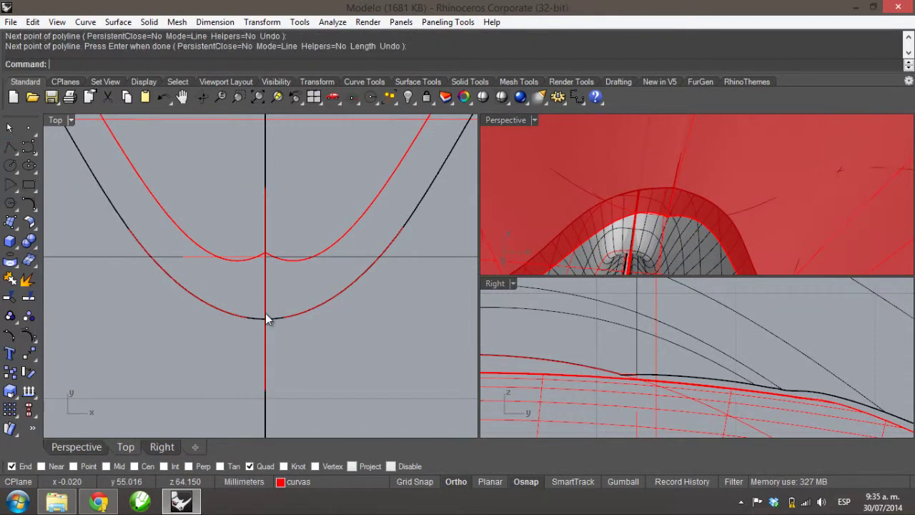
# Step: Project the vertical centre-axis polyline onto the inner and outer surfaces from the Top view
pyautogui.click(270, 218)
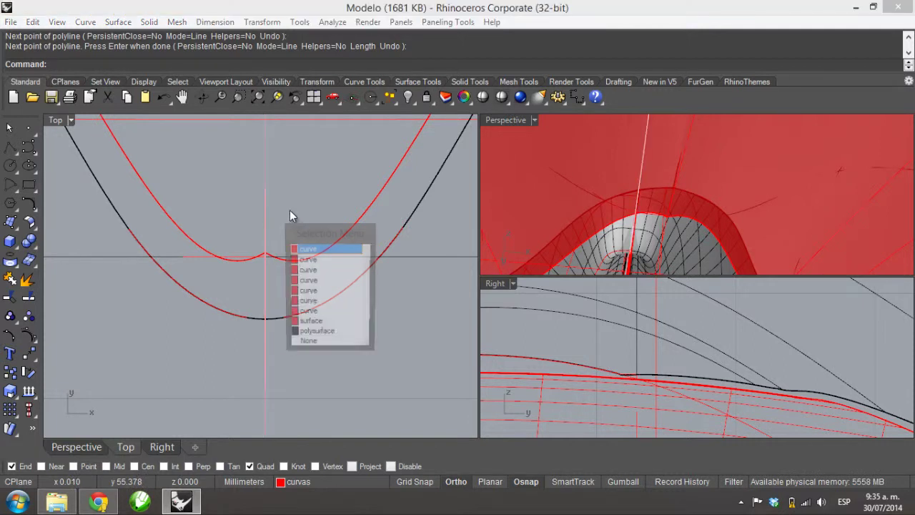
pyautogui.click(313, 304)
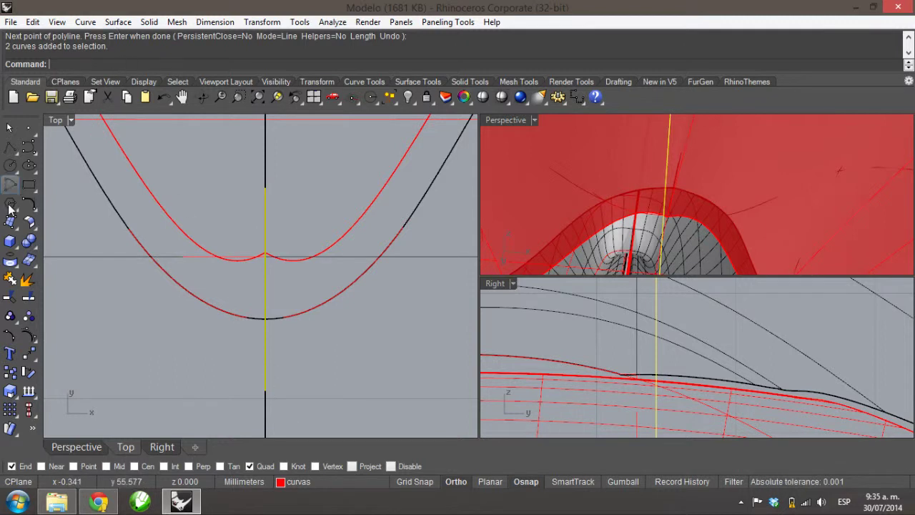
pyautogui.click(10, 260)
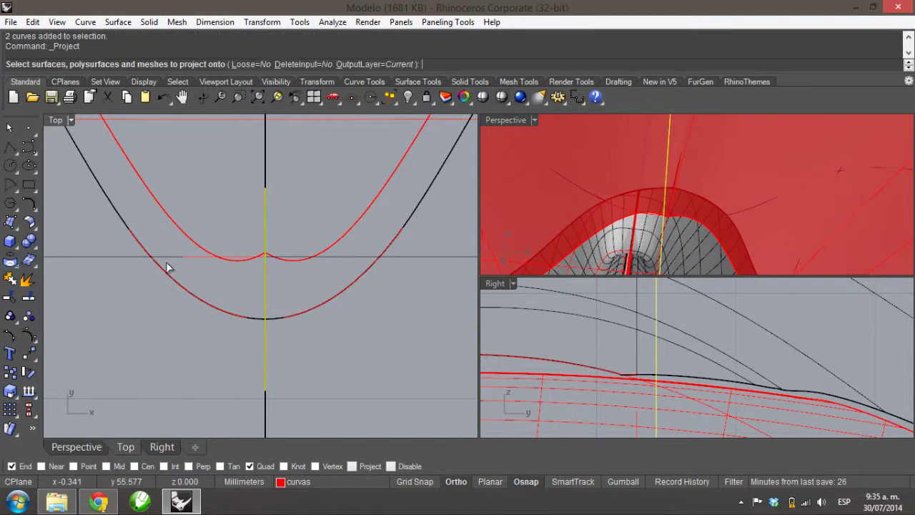
pyautogui.click(242, 264)
pyautogui.click(238, 321)
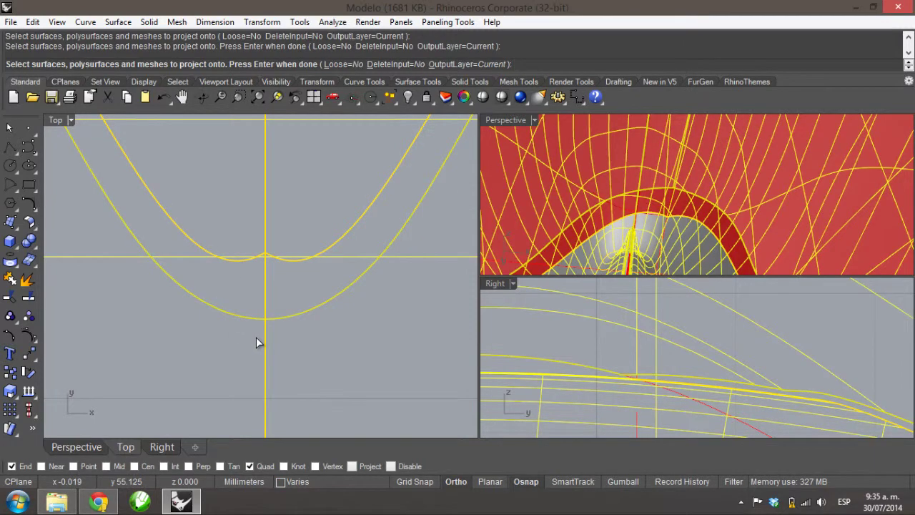
pyautogui.press('Return')
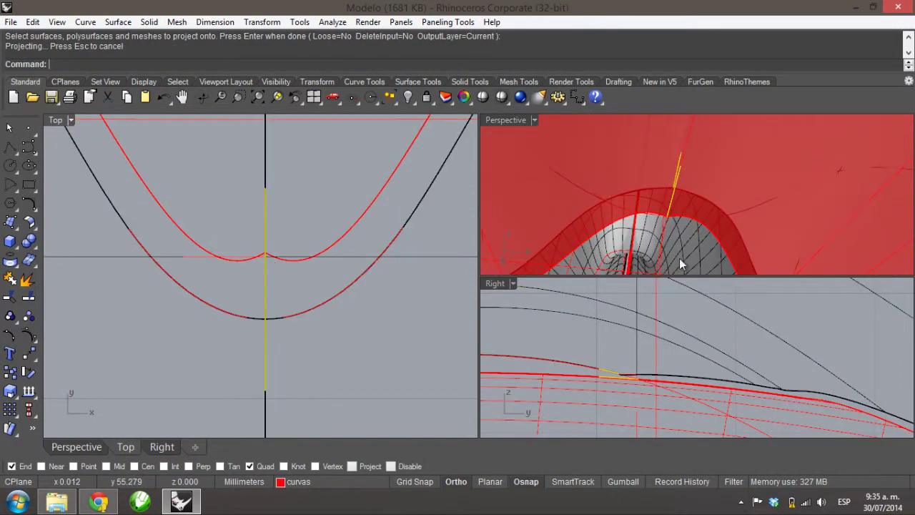
# Step: Delete the projected curves on the model's underside, keeping the two upper ones at the outlines' bottom tip
pyautogui.moveTo(725, 210); pyautogui.dragTo(677, 235, button='right')
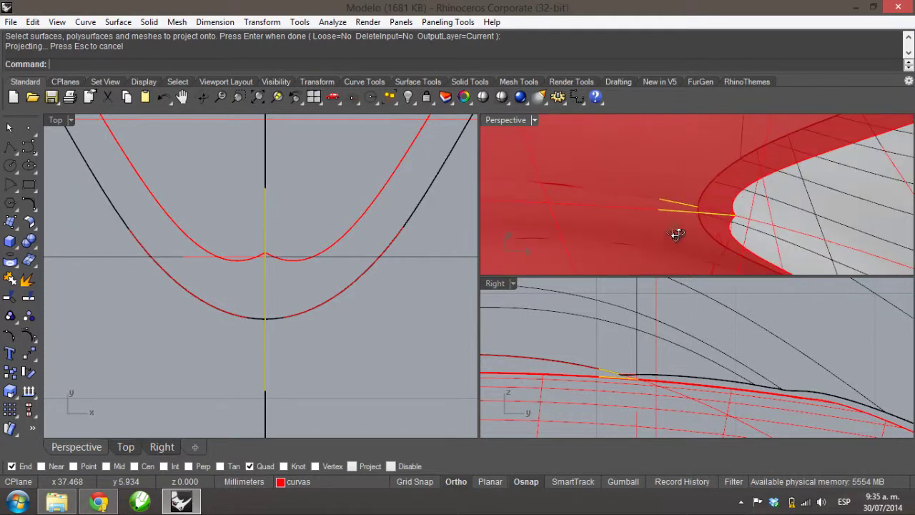
pyautogui.scroll(-3, 690, 211)
pyautogui.scroll(-5, 635, 370)
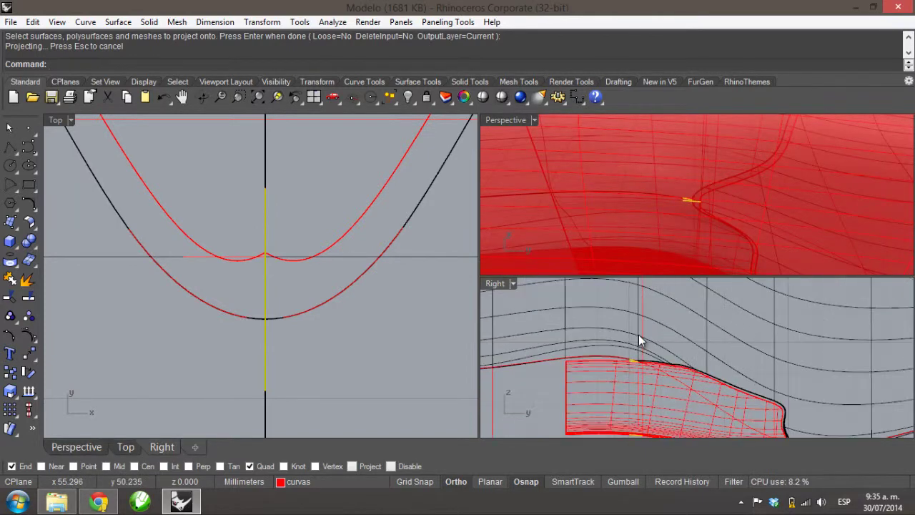
pyautogui.scroll(5, 642, 372)
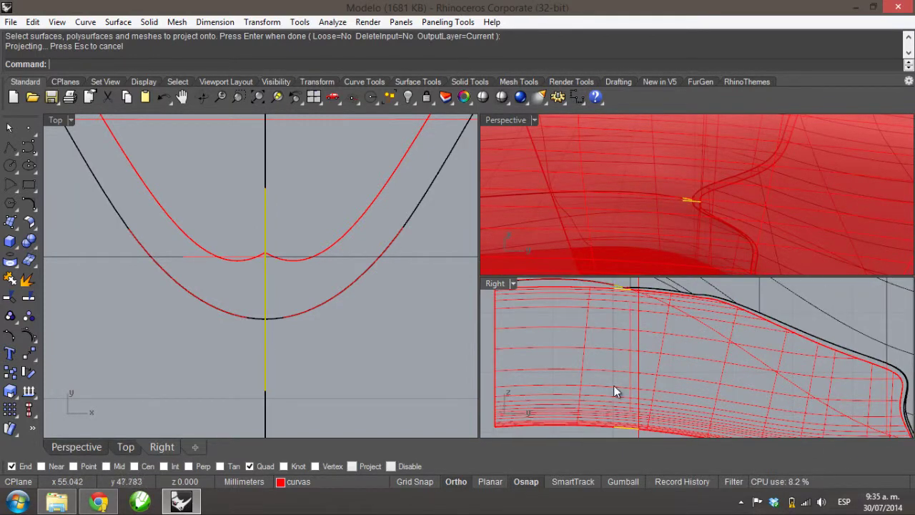
pyautogui.keyDown('ctrl'); pyautogui.click(619, 288); pyautogui.keyUp('ctrl')
pyautogui.keyDown('ctrl'); pyautogui.click(619, 288); pyautogui.keyUp('ctrl')
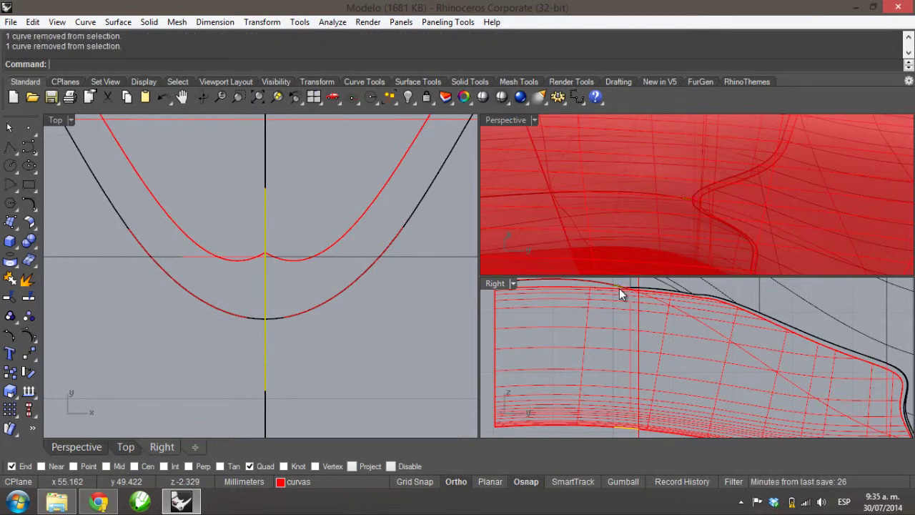
pyautogui.press('Delete')
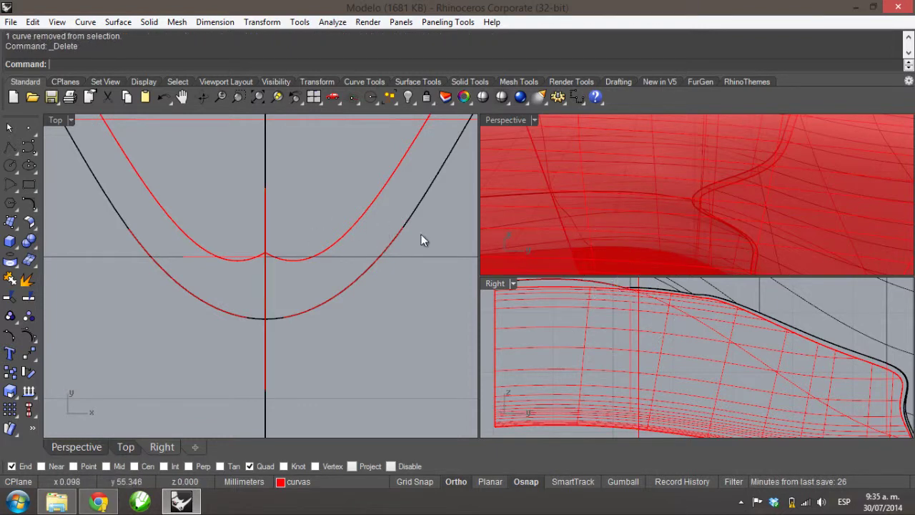
# Step: Start an Adjustable Curve Blend between the two projected curves, bridging the outer outline's bottom tip and the inner notch
pyautogui.moveTo(701, 194); pyautogui.dragTo(822, 198, button='right')
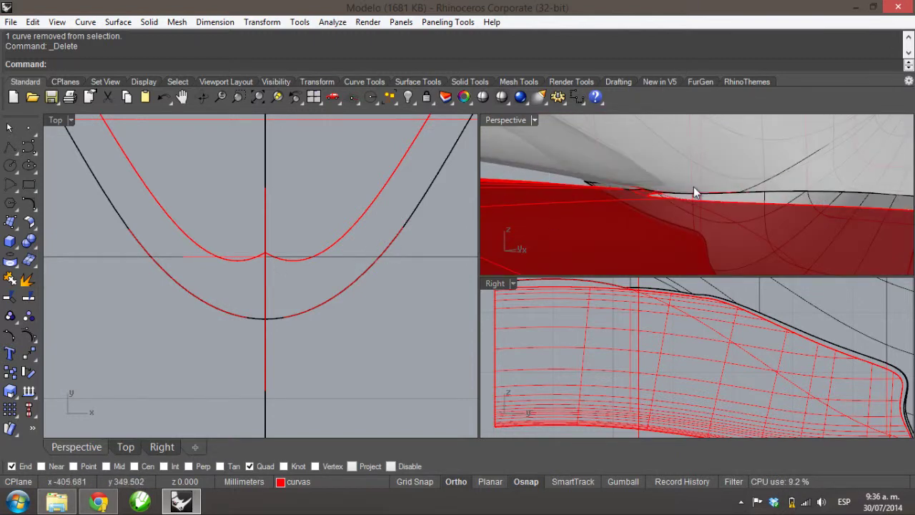
pyautogui.moveTo(694, 190)
pyautogui.mouseDown(button='right')
pyautogui.moveTo(649, 207)
pyautogui.moveTo(700, 188)
pyautogui.moveTo(714, 191)
pyautogui.moveTo(710, 198)
pyautogui.mouseUp(button='right')
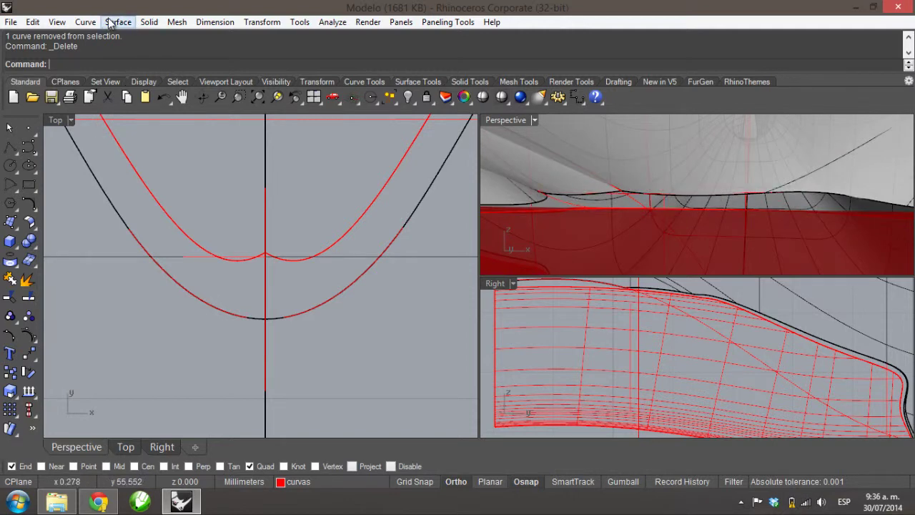
pyautogui.click(87, 22)
pyautogui.moveTo(152, 367)
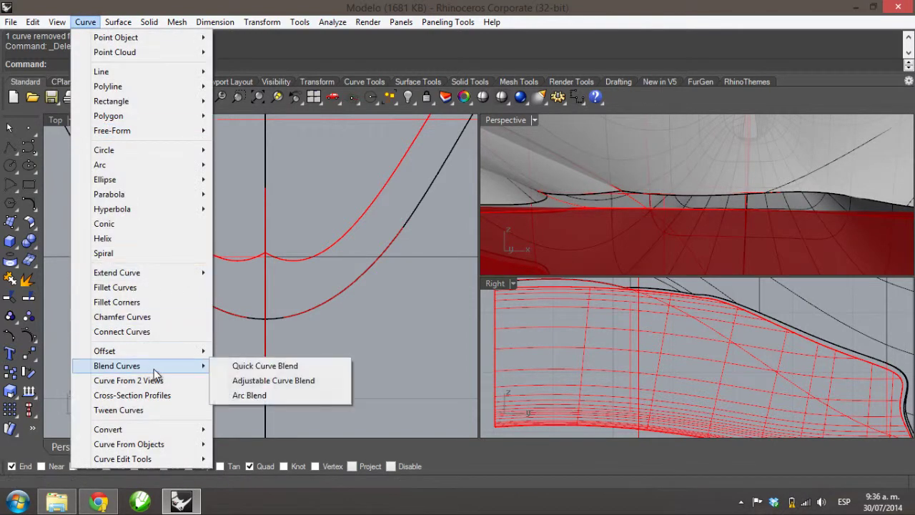
pyautogui.click(250, 381)
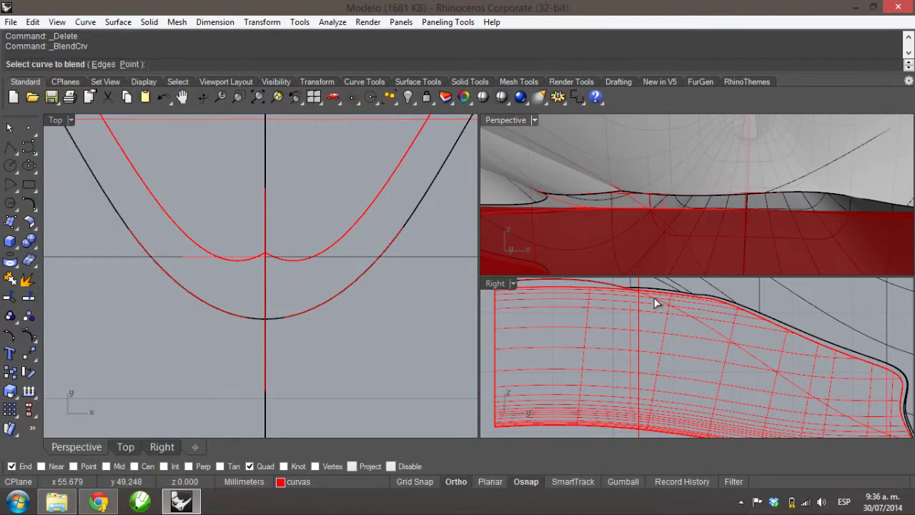
pyautogui.scroll(5, 621, 293)
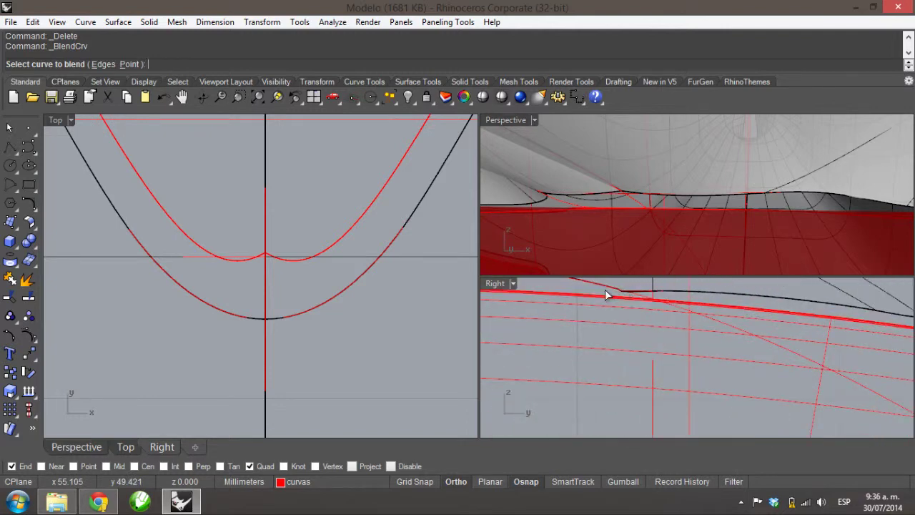
pyautogui.click(616, 292)
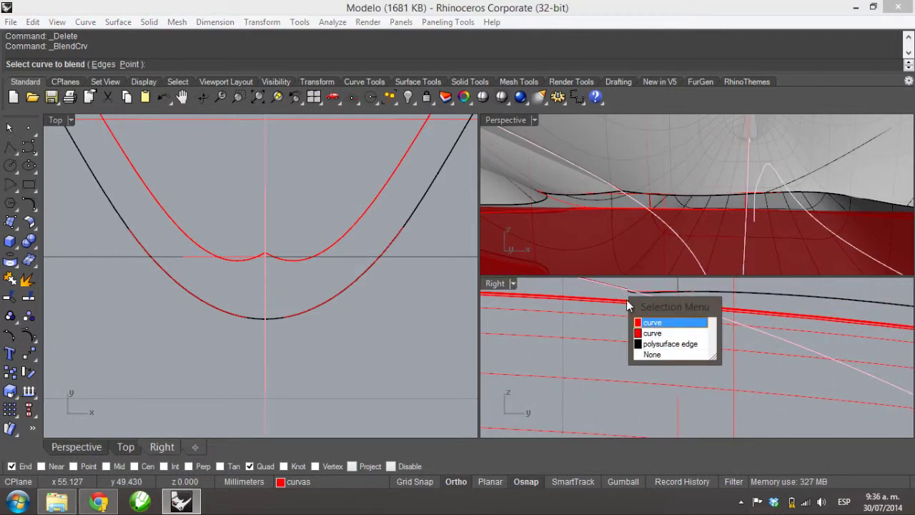
pyautogui.click(653, 333)
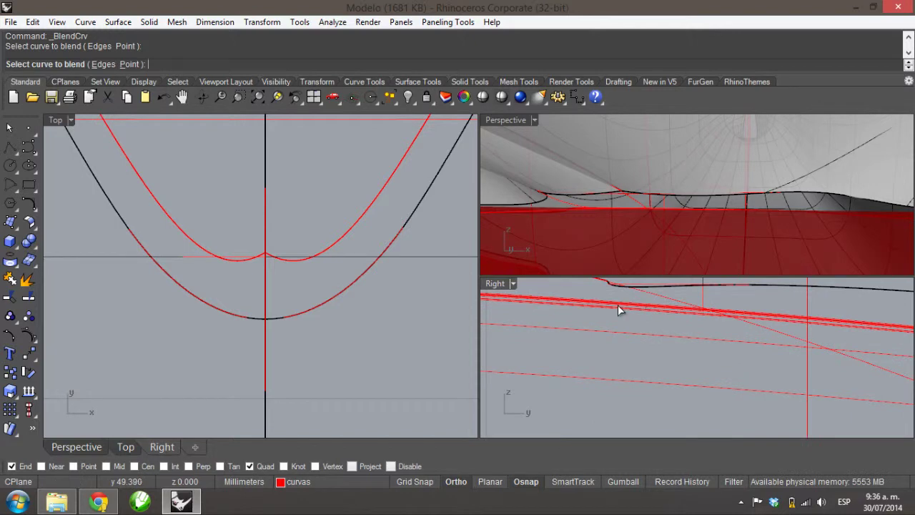
pyautogui.click(631, 310)
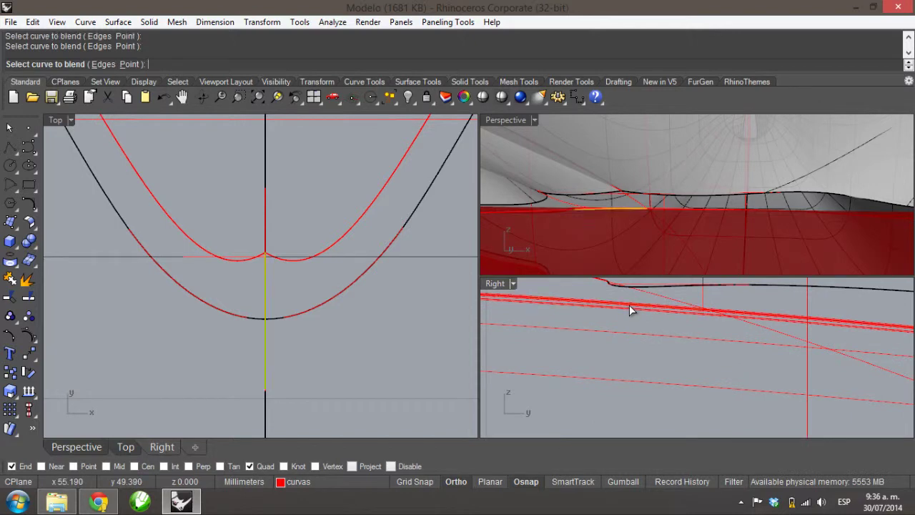
pyautogui.moveTo(626, 191); pyautogui.dragTo(716, 193, button='right')
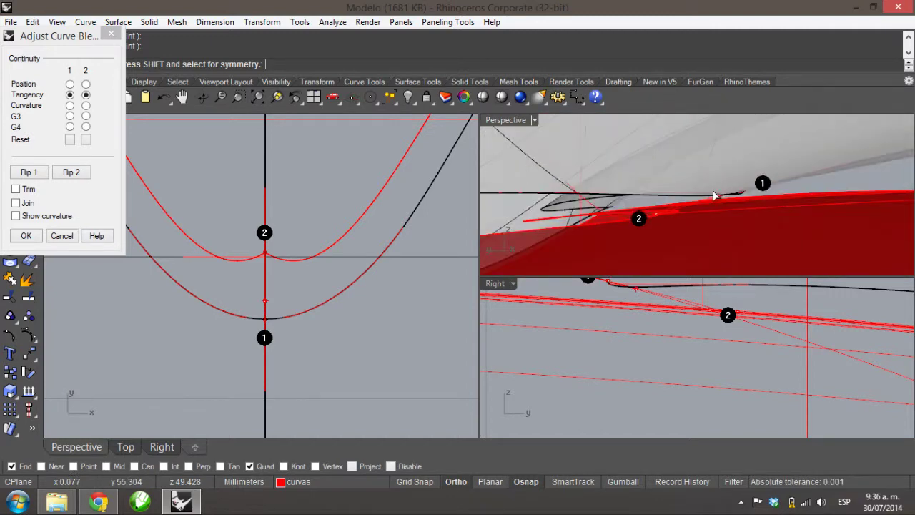
# Step: Set both ends of the curve blend to Curvature continuity and create it
pyautogui.click(69, 105)
pyautogui.click(86, 105)
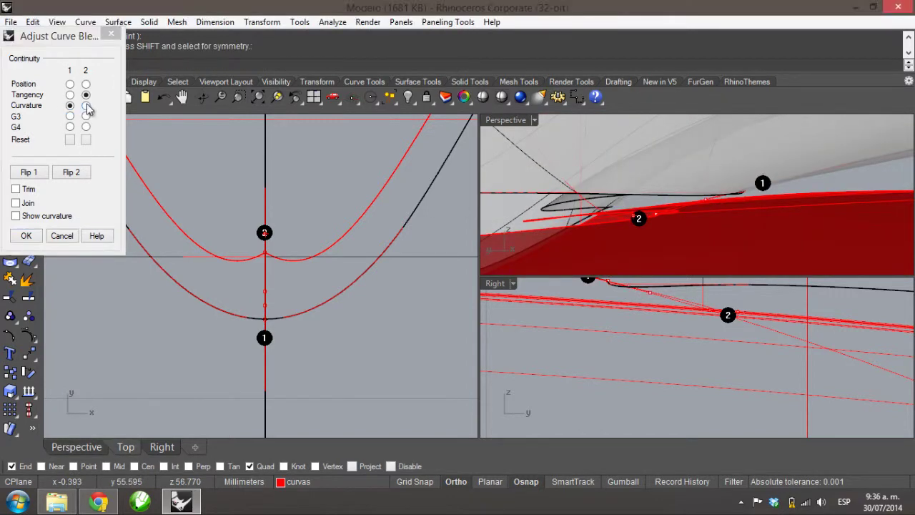
pyautogui.moveTo(658, 231); pyautogui.dragTo(682, 207, button='right')
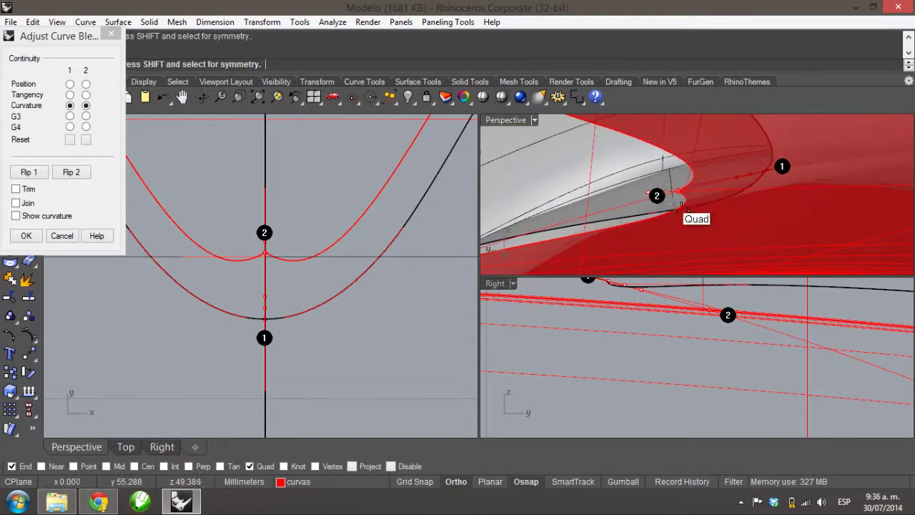
pyautogui.click(26, 235)
# Step: Move the outer control point of the slanted connecting curve at the outlines' upper tip onto the centre line at the black outline
pyautogui.scroll(6, 225, 256)
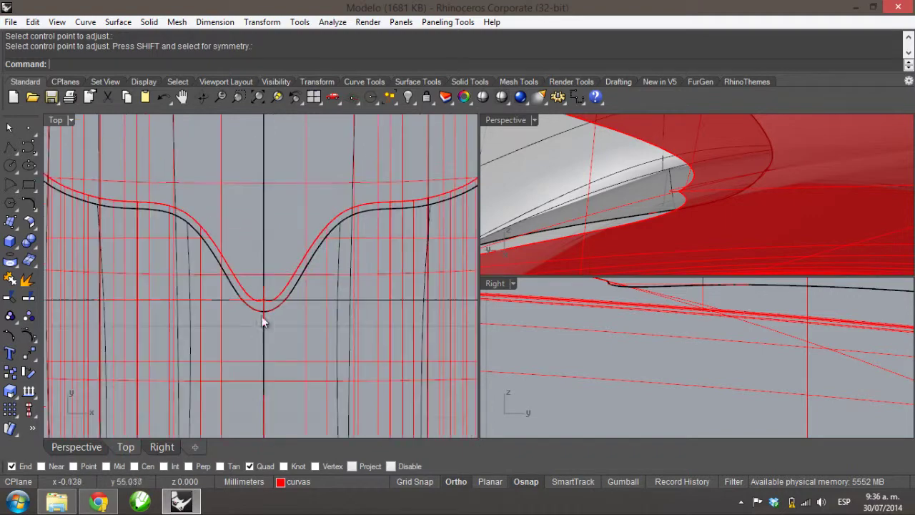
pyautogui.scroll(-5, 326, 275)
pyautogui.scroll(5, 283, 206)
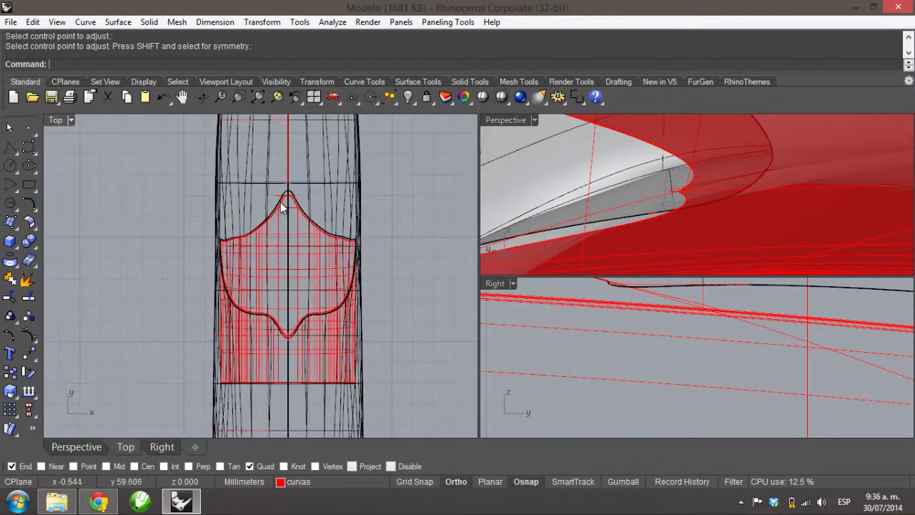
pyautogui.scroll(1, 287, 173)
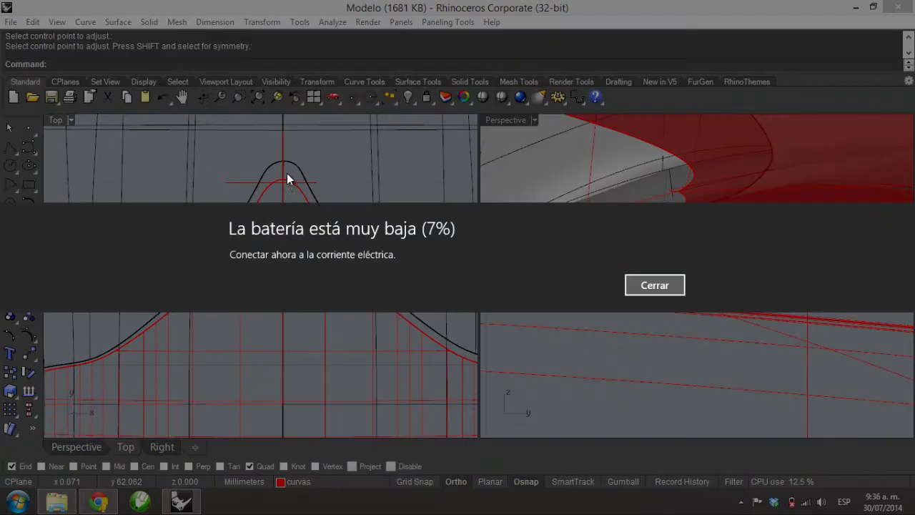
pyautogui.click(652, 283)
pyautogui.scroll(4, 289, 171)
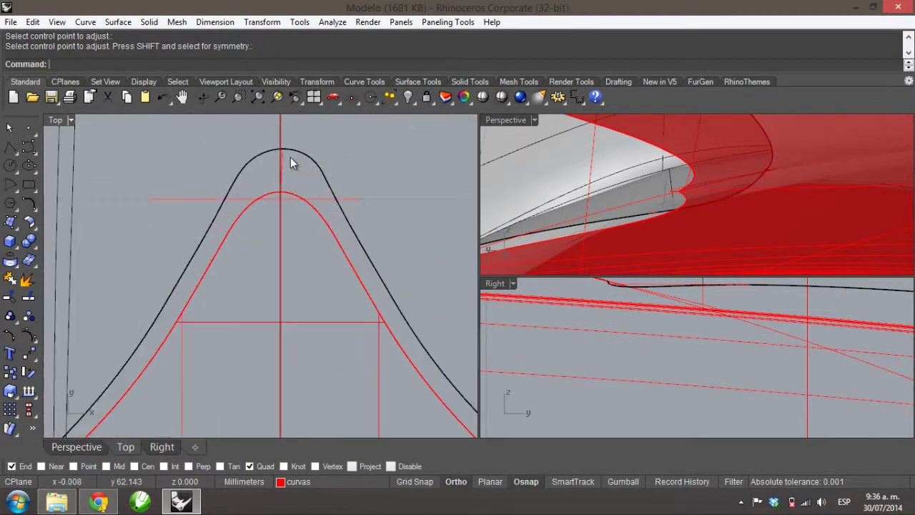
pyautogui.click(276, 153)
pyautogui.scroll(3, 278, 144)
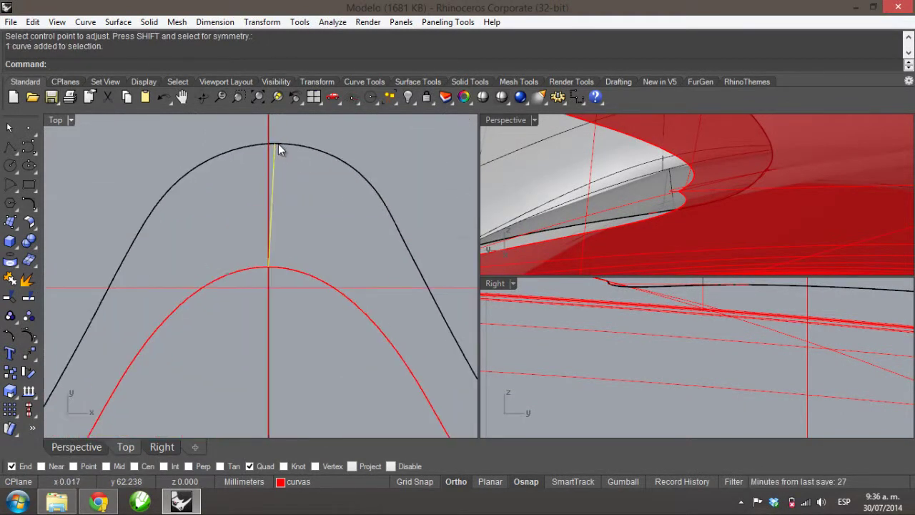
pyautogui.scroll(2, 672, 351)
pyautogui.scroll(-6, 671, 350)
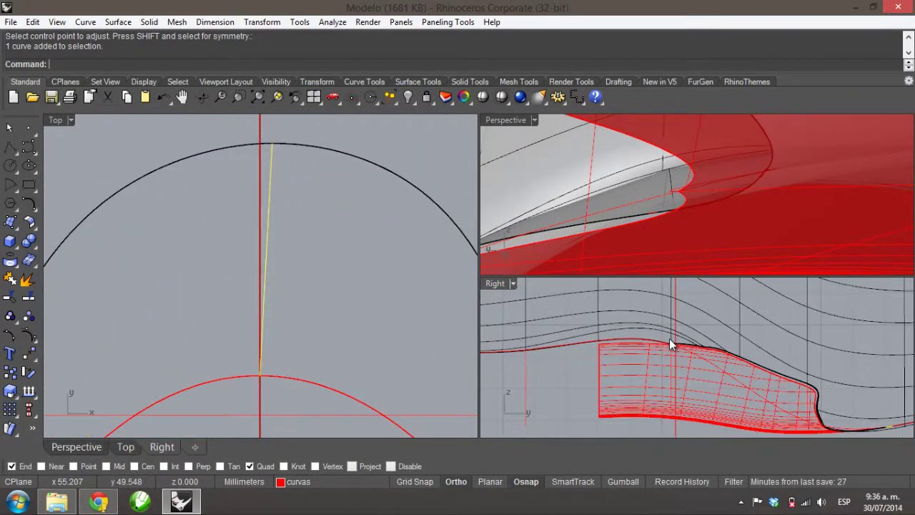
pyautogui.scroll(5, 733, 335)
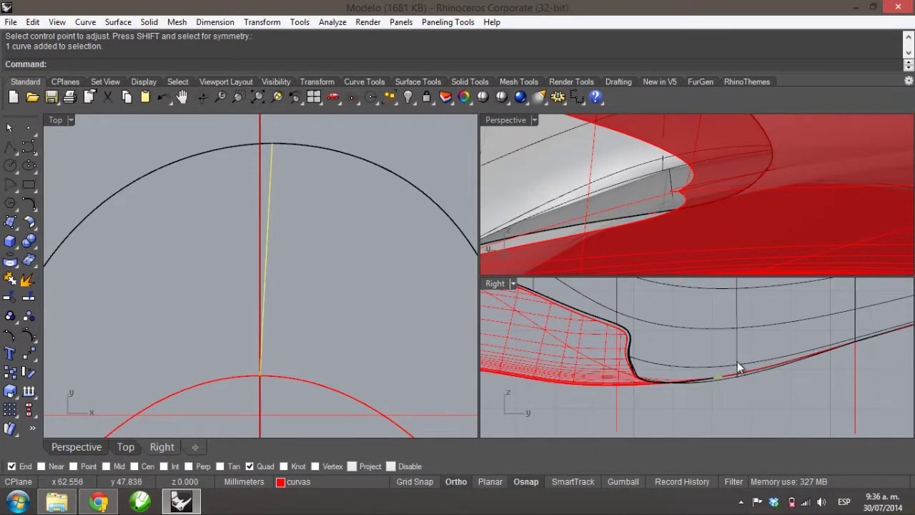
pyautogui.scroll(1, 709, 383)
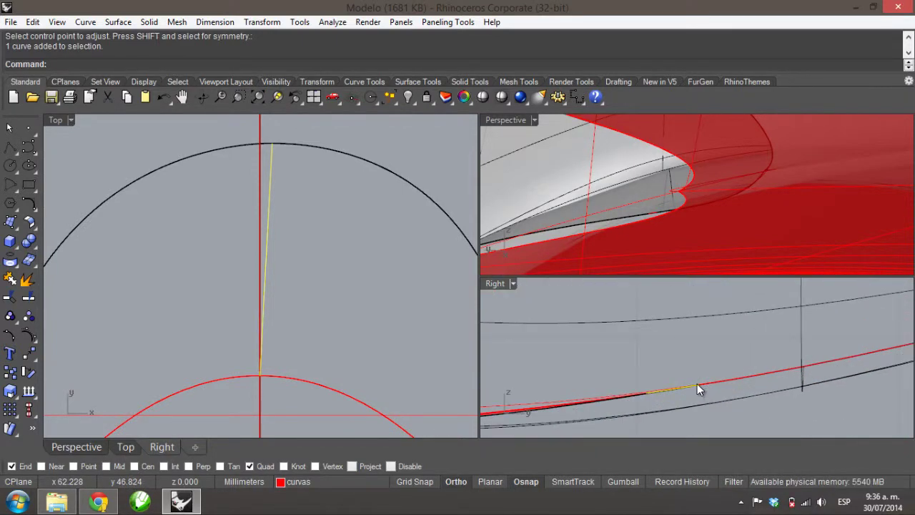
pyautogui.press('F10')
pyautogui.moveTo(237, 139)
pyautogui.mouseDown()
pyautogui.moveTo(285, 167)
pyautogui.moveTo(246, 137)
pyautogui.moveTo(251, 145)
pyautogui.mouseUp()
# Step: Check the connecting curve at the outlines' upper tip in perspective and turn off its control points
pyautogui.scroll(2, 273, 143)
pyautogui.moveTo(641, 169); pyautogui.dragTo(684, 176, button='right')
pyautogui.scroll(6, 631, 195)
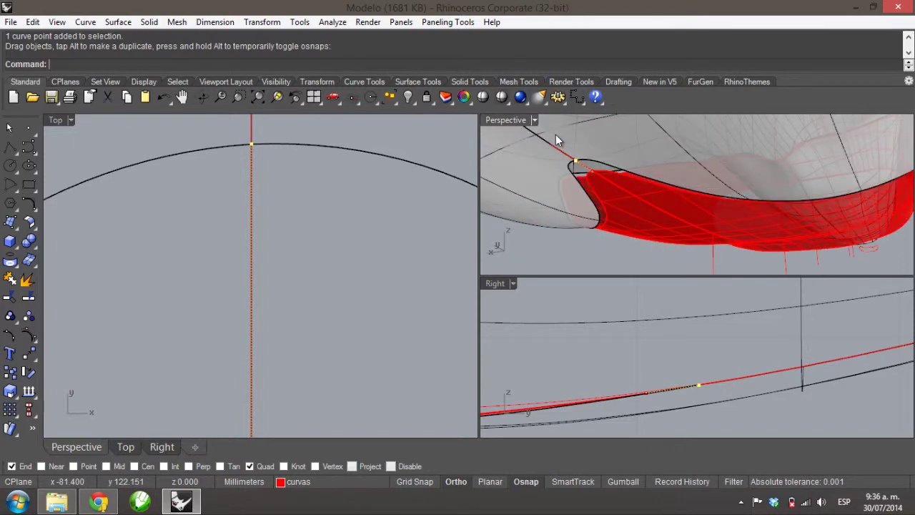
pyautogui.scroll(1, 639, 208)
pyautogui.moveTo(639, 205); pyautogui.dragTo(658, 191, button='right')
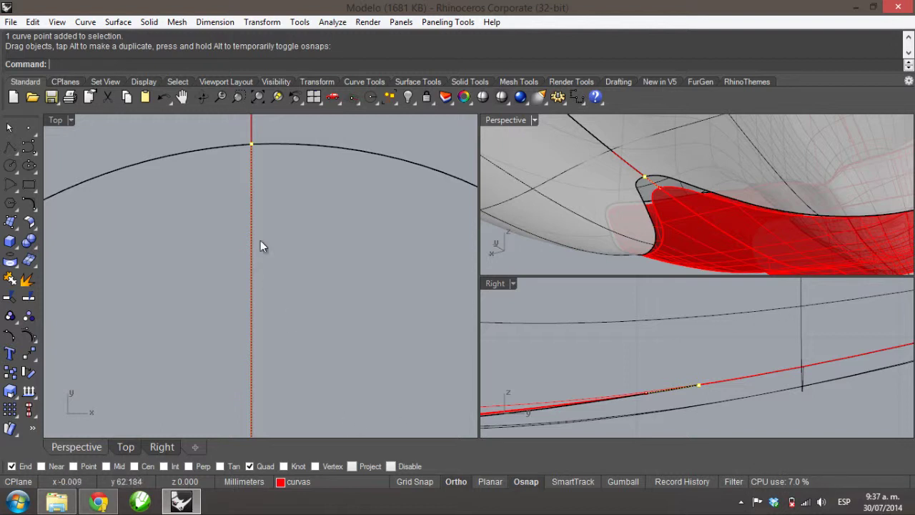
pyautogui.click(313, 209)
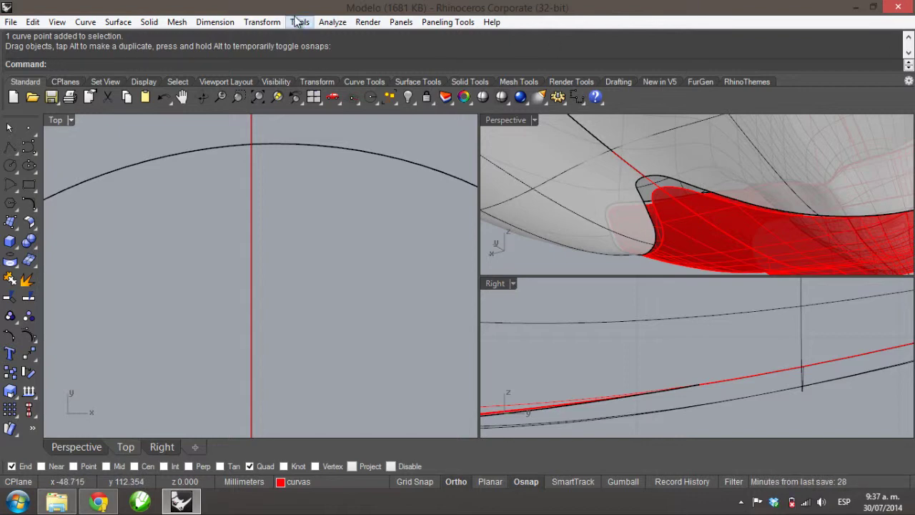
# Step: Start a Sweep 2 Rails with chained edges and pick the left half of the outer outline's polysurface edge for the first rail
pyautogui.click(118, 22)
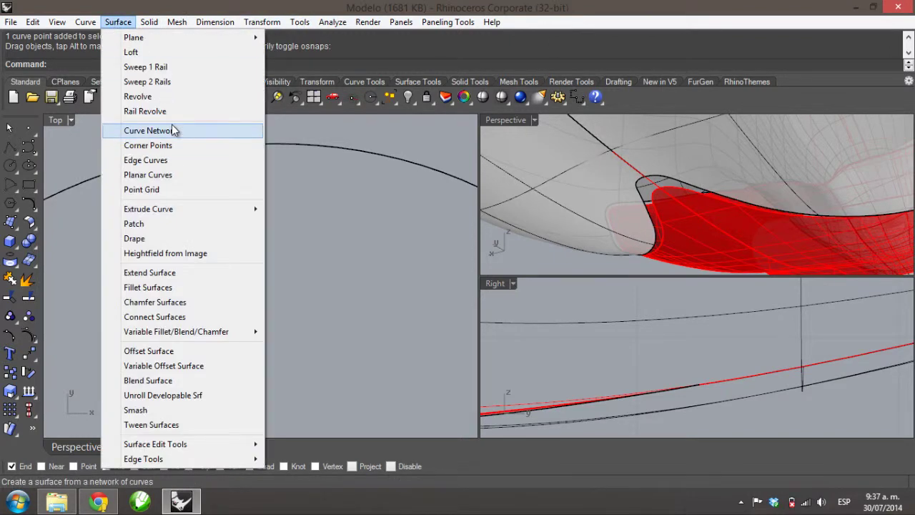
pyautogui.click(178, 84)
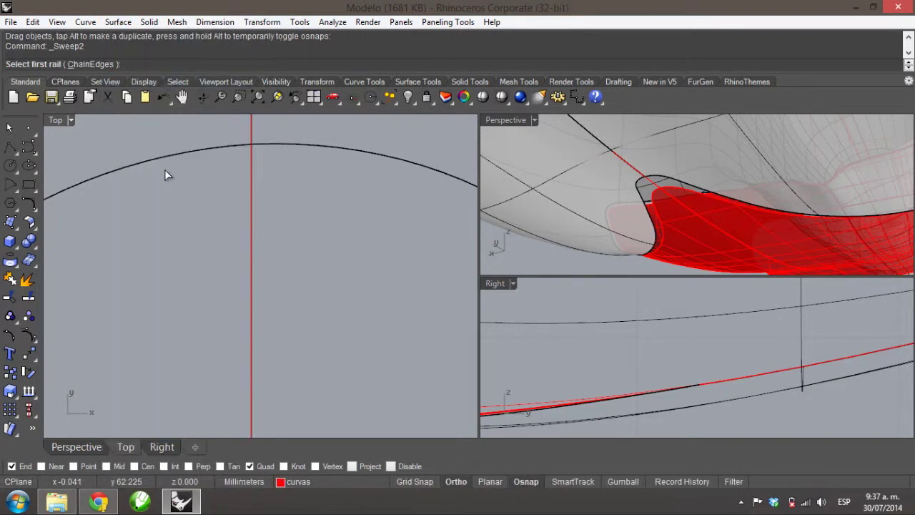
pyautogui.click(90, 64)
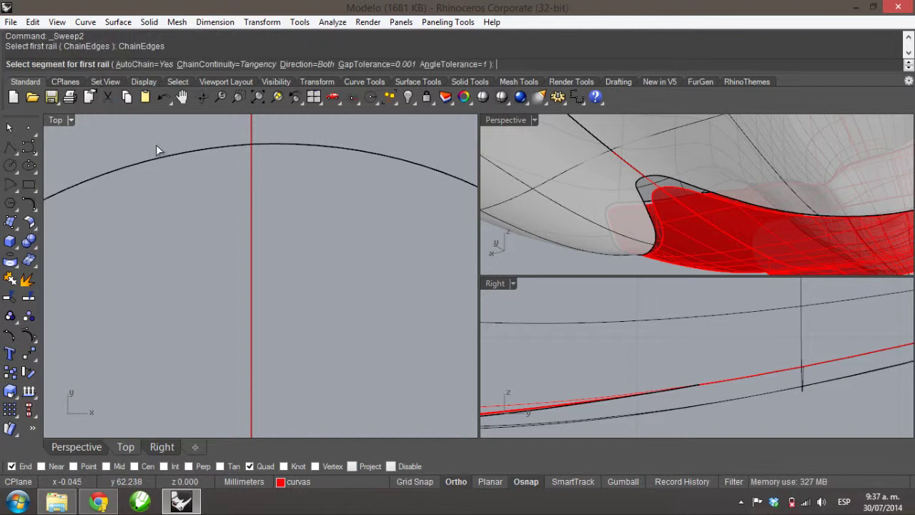
pyautogui.click(162, 156)
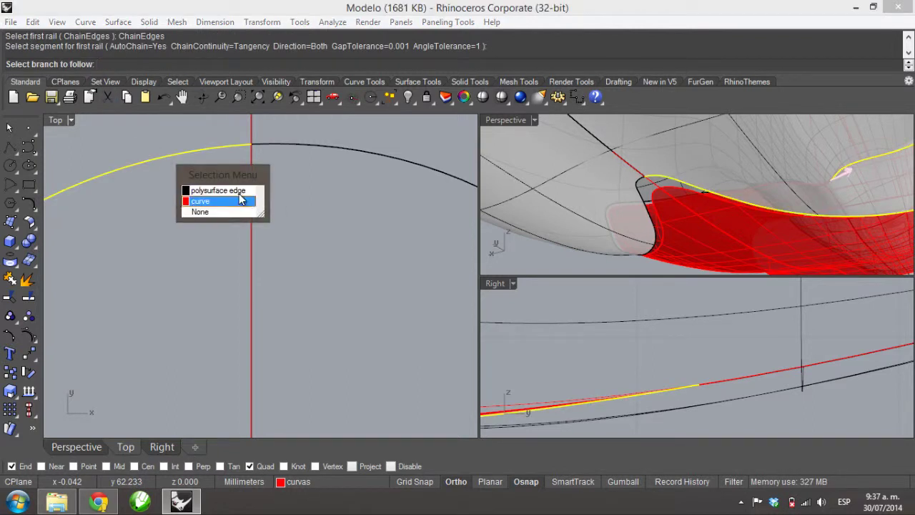
pyautogui.click(230, 191)
pyautogui.scroll(5, 209, 184)
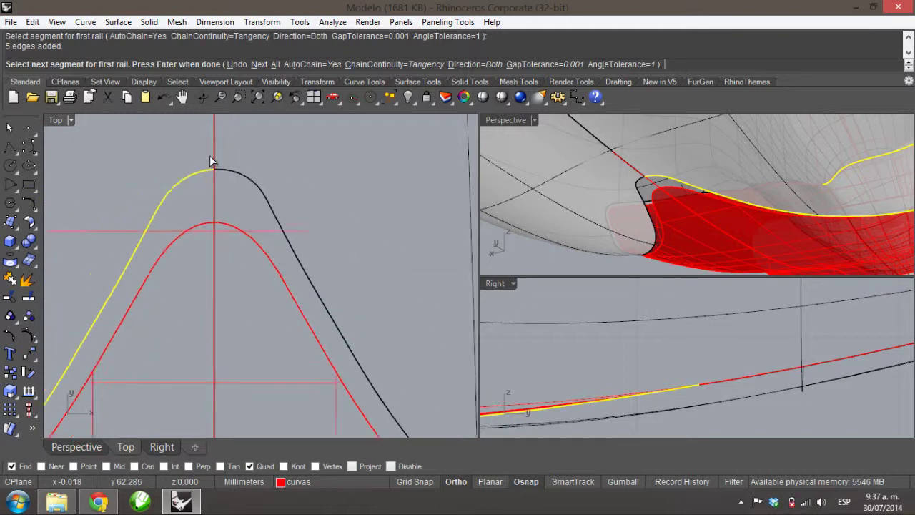
# Step: Complete the first rail by adding the right half of the outer outline's polysurface edge at the bottom tip
pyautogui.scroll(-3, 210, 154)
pyautogui.moveTo(196, 304); pyautogui.dragTo(283, 340, button='right')
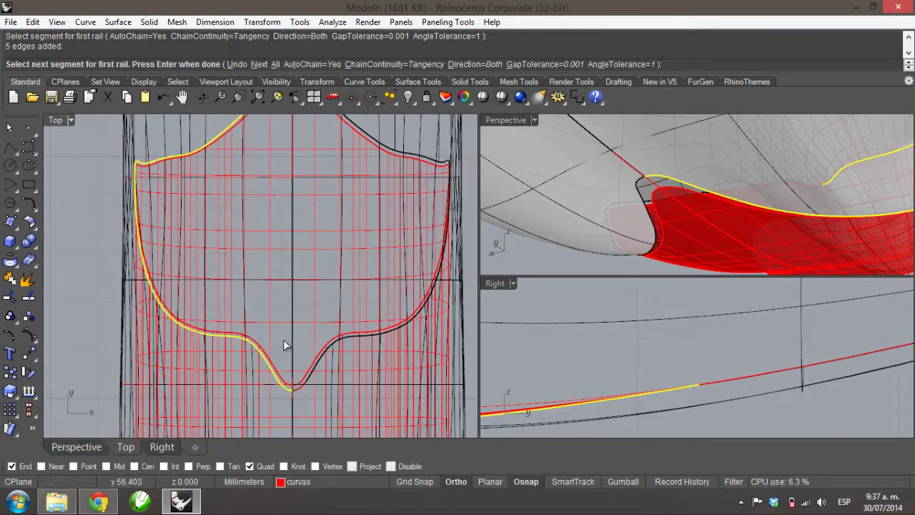
pyautogui.scroll(2, 317, 379)
pyautogui.scroll(3, 317, 379)
pyautogui.click(288, 392)
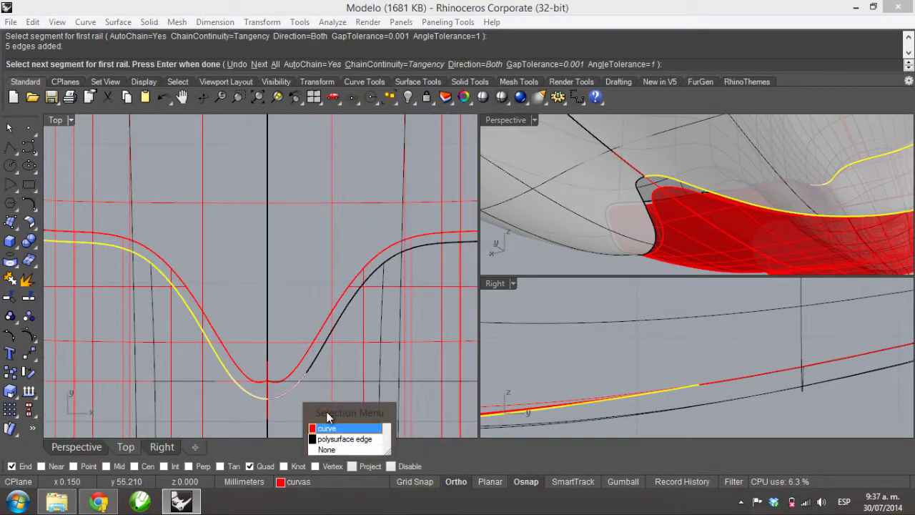
pyautogui.click(344, 439)
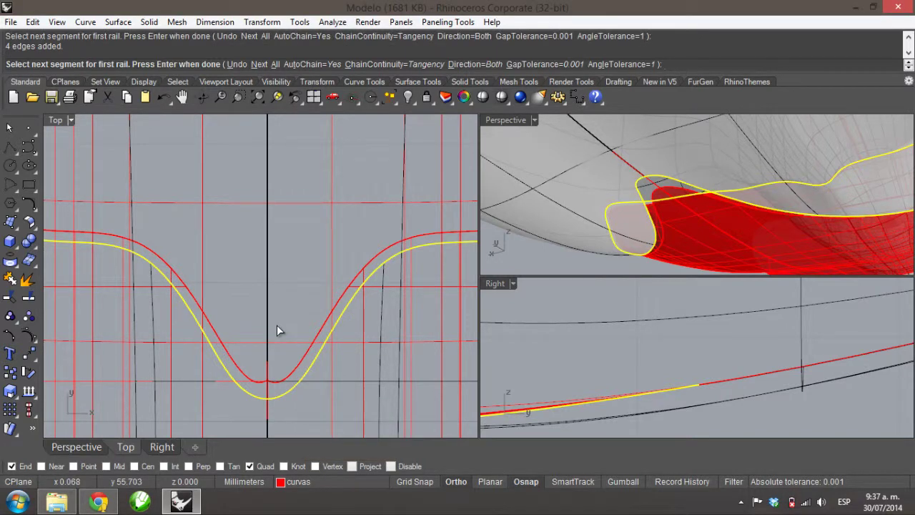
pyautogui.scroll(-4, 277, 325)
pyautogui.press('Return')
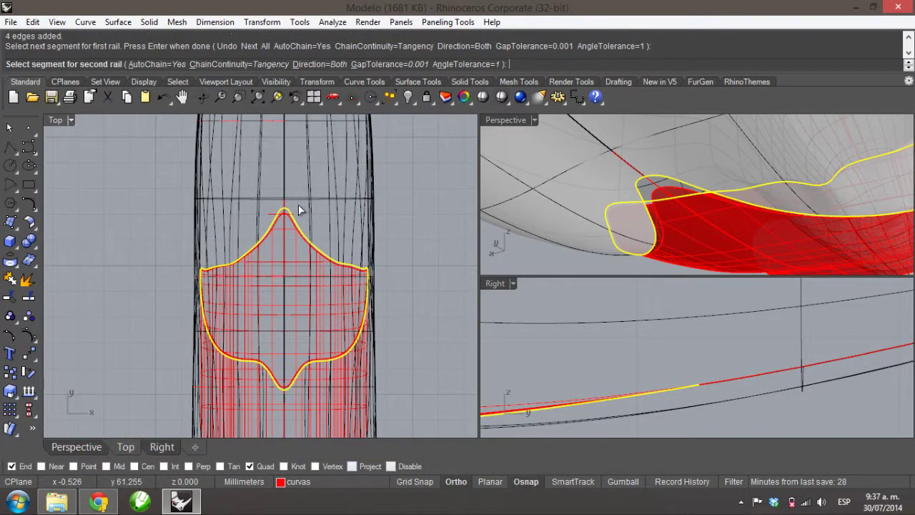
# Step: Choose the inner outline's chained surface edge as the sweep's second rail
pyautogui.scroll(3, 292, 213)
pyautogui.click(270, 226)
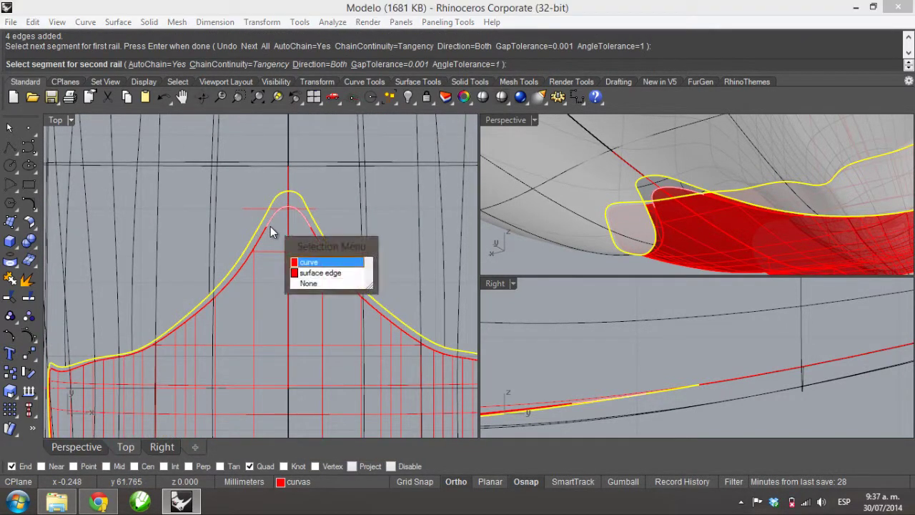
pyautogui.click(316, 273)
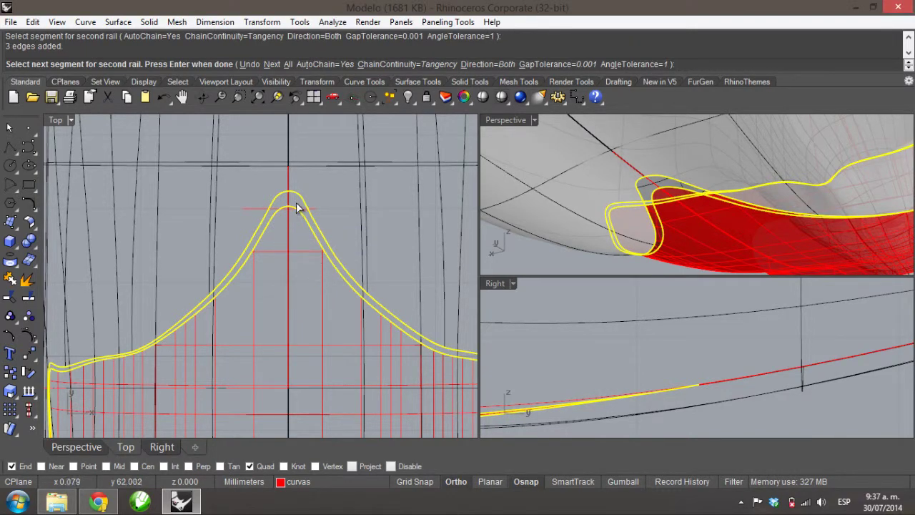
pyautogui.scroll(2, 298, 206)
pyautogui.press('Return')
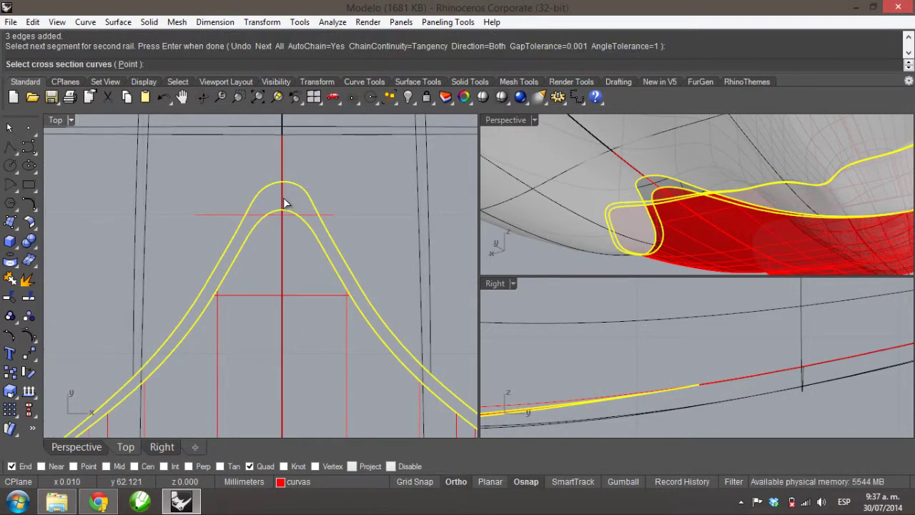
# Step: Select the connecting curve at the outlines' upper tip as the first cross section
pyautogui.click(285, 204)
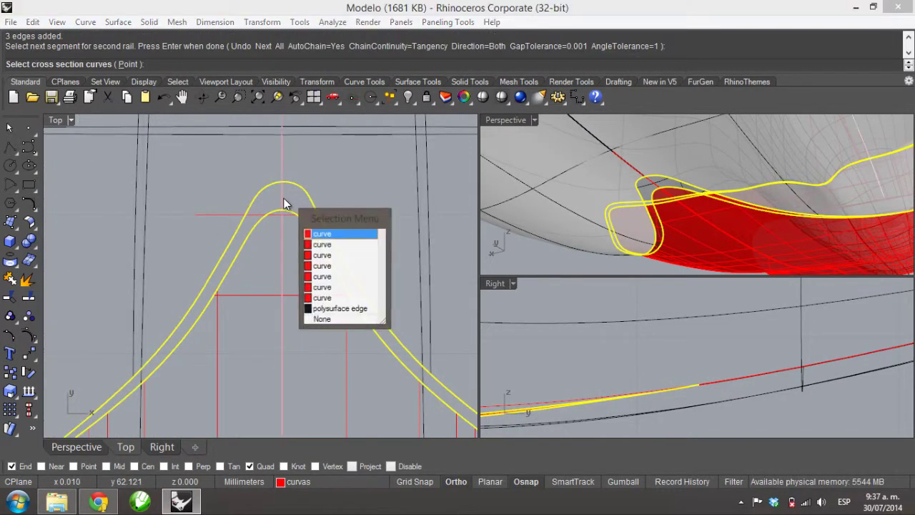
pyautogui.click(335, 277)
pyautogui.scroll(-5, 299, 249)
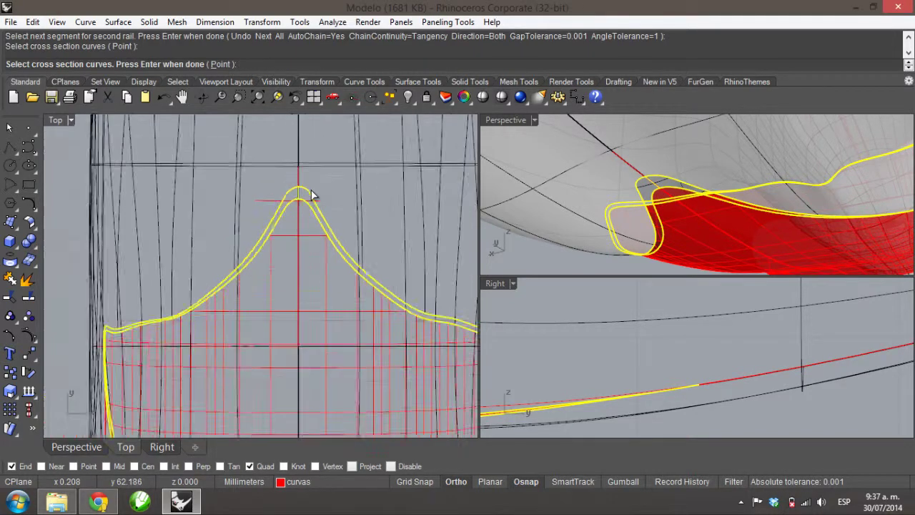
# Step: Add the blend curve at the outlines' bottom tip as the second cross section, picking it in the side view
pyautogui.scroll(10, 298, 248)
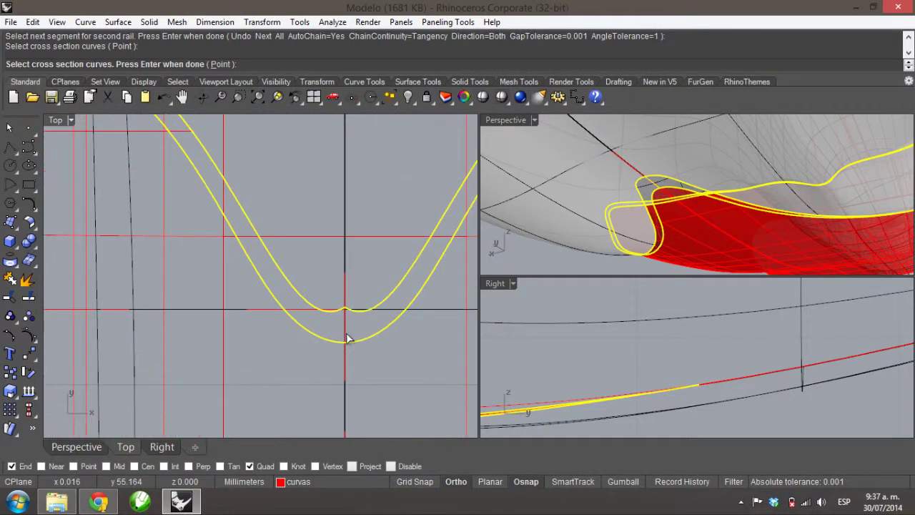
pyautogui.click(345, 335)
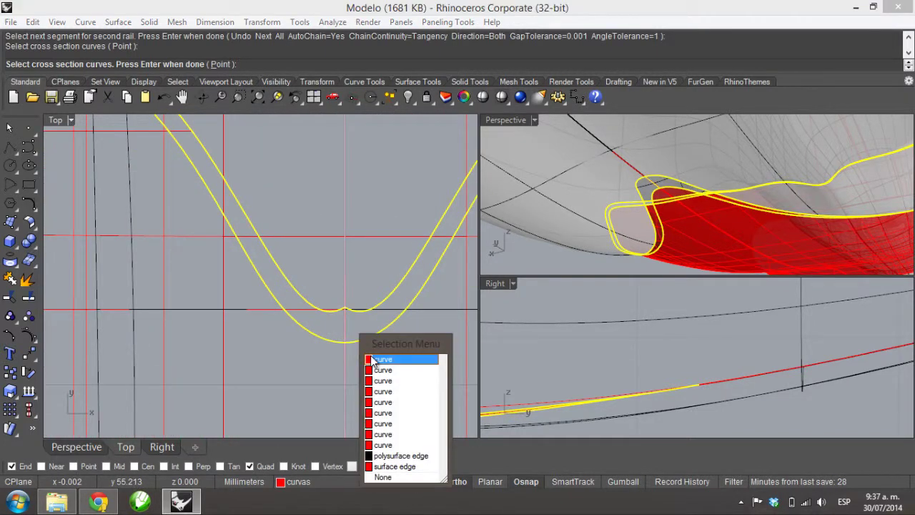
pyautogui.click(390, 392)
pyautogui.scroll(5, 758, 375)
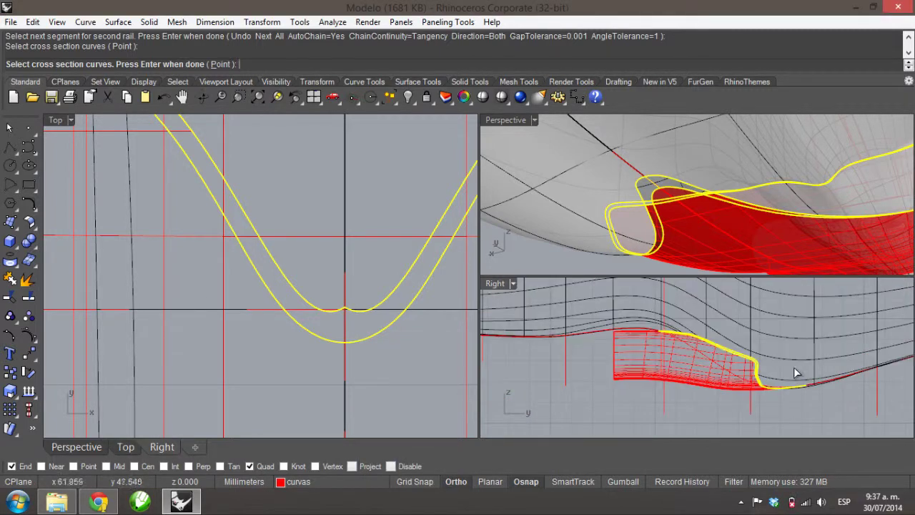
pyautogui.scroll(3, 598, 322)
pyautogui.scroll(5, 733, 342)
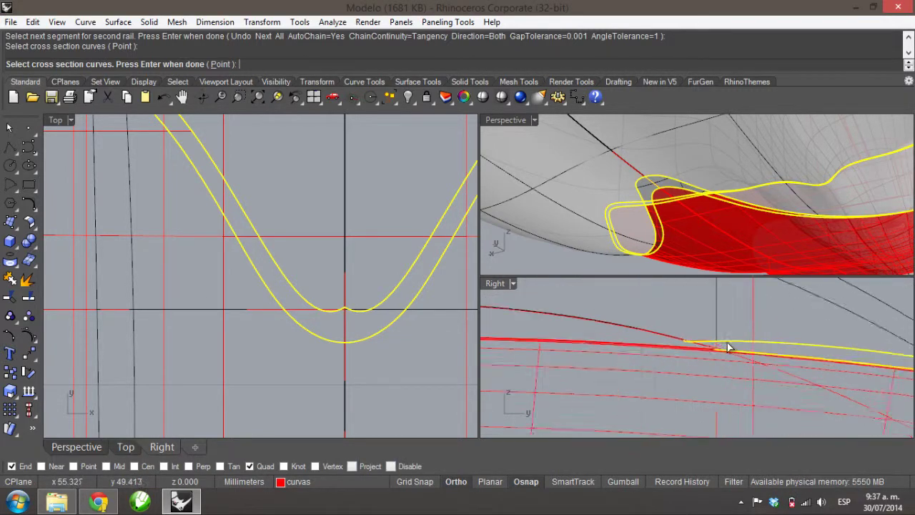
pyautogui.scroll(4, 728, 346)
pyautogui.click(721, 369)
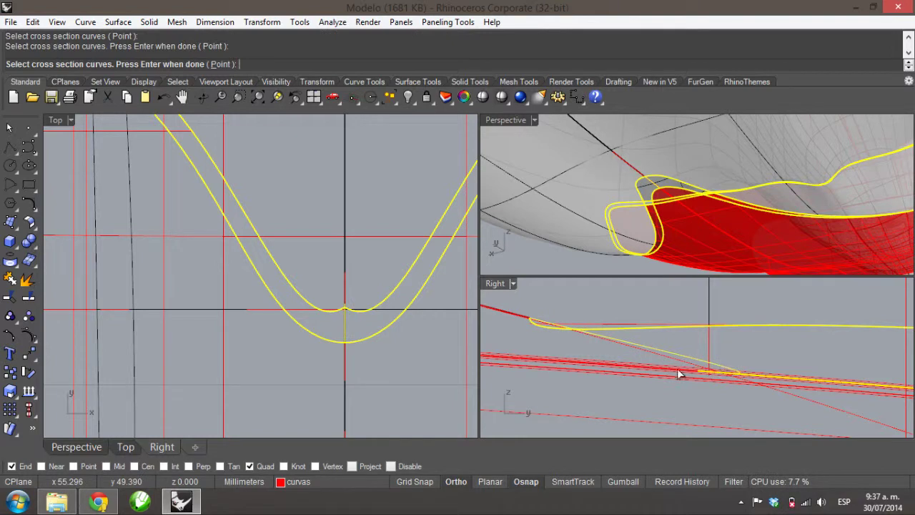
# Step: Set both rails A and B to Tangency with a closed sweep and create the transition surface
pyautogui.press('Return')
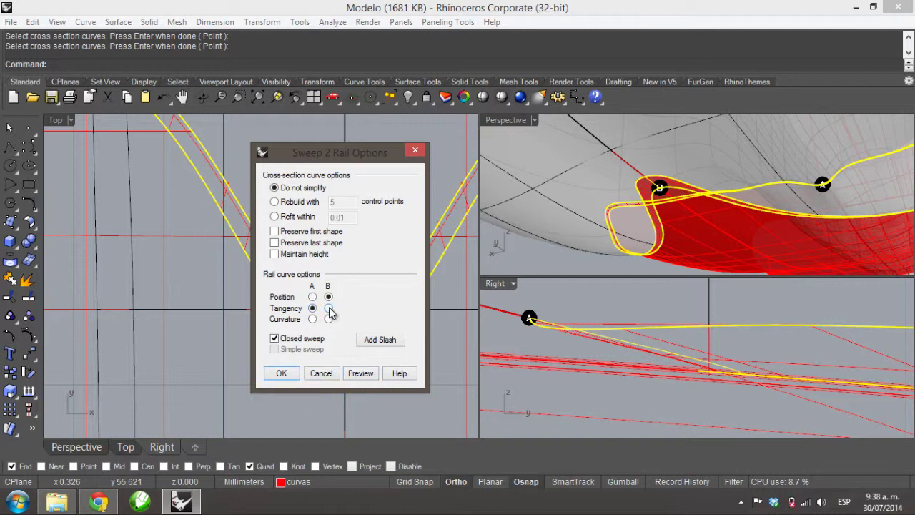
pyautogui.click(360, 372)
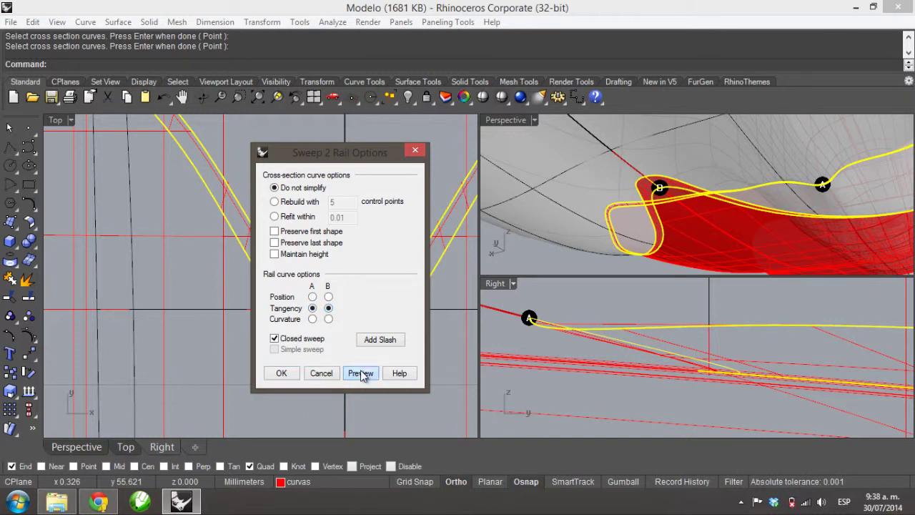
pyautogui.click(284, 376)
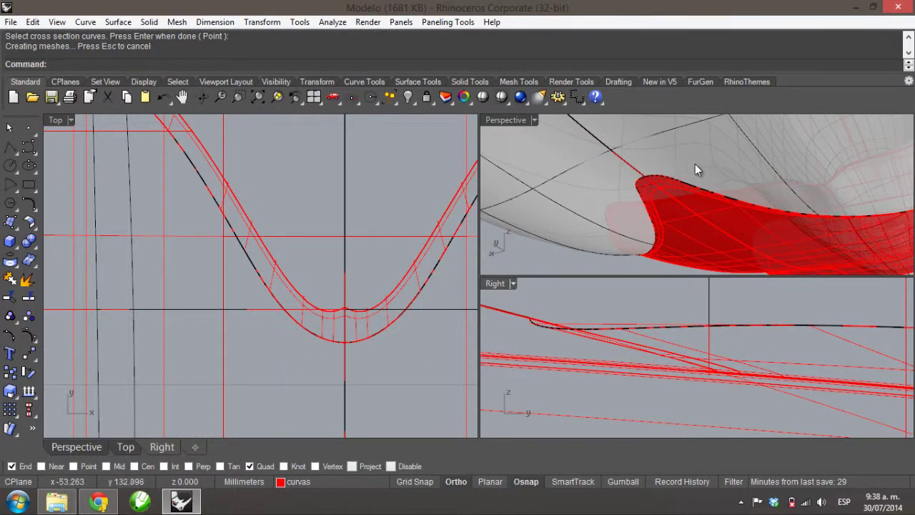
# Step: Switch to Chrome to view the MrRhino3D YouTube channel, the Rhino tutorials blog and the P-51 Mustang image search, then return to Rhino
pyautogui.click(100, 500)
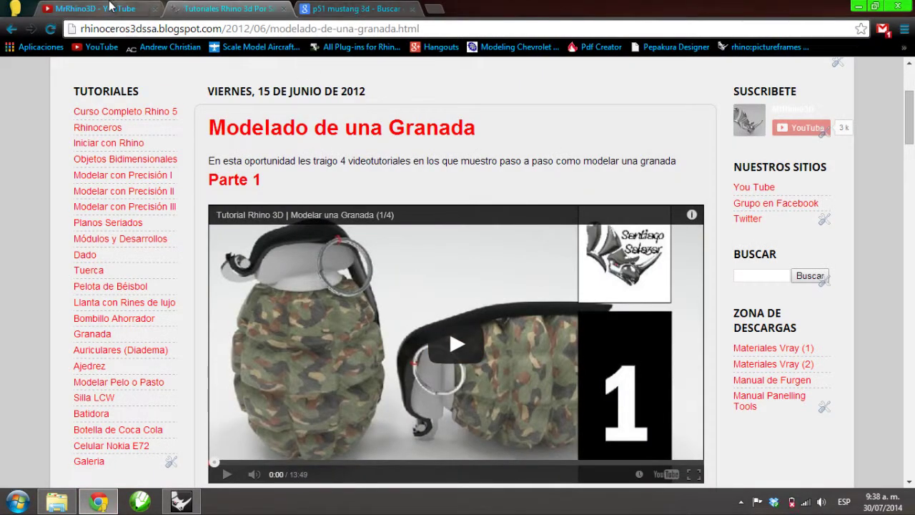
pyautogui.click(112, 7)
pyautogui.click(161, 7)
pyautogui.click(84, 7)
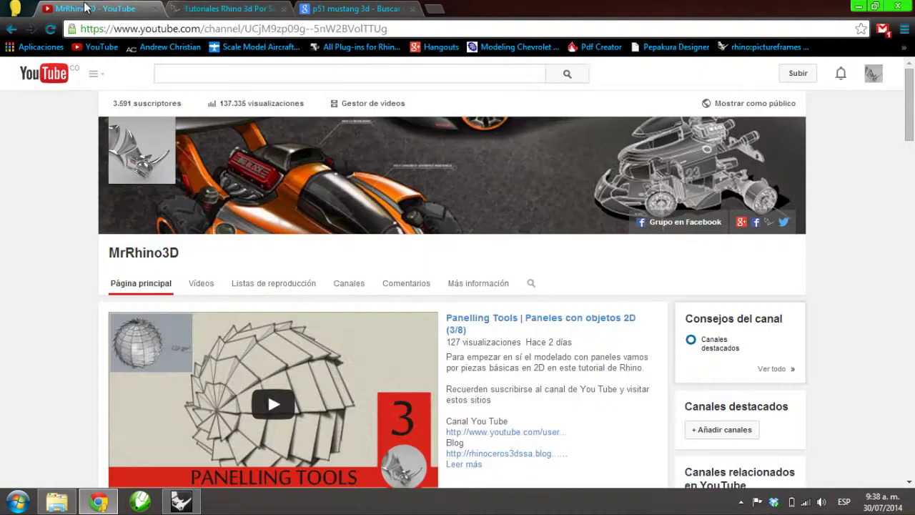
pyautogui.click(218, 8)
pyautogui.click(98, 7)
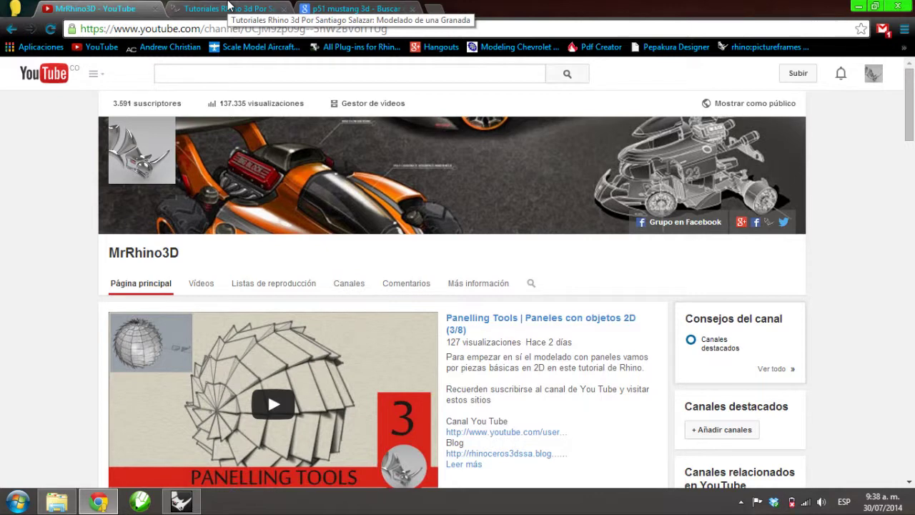
pyautogui.click(360, 8)
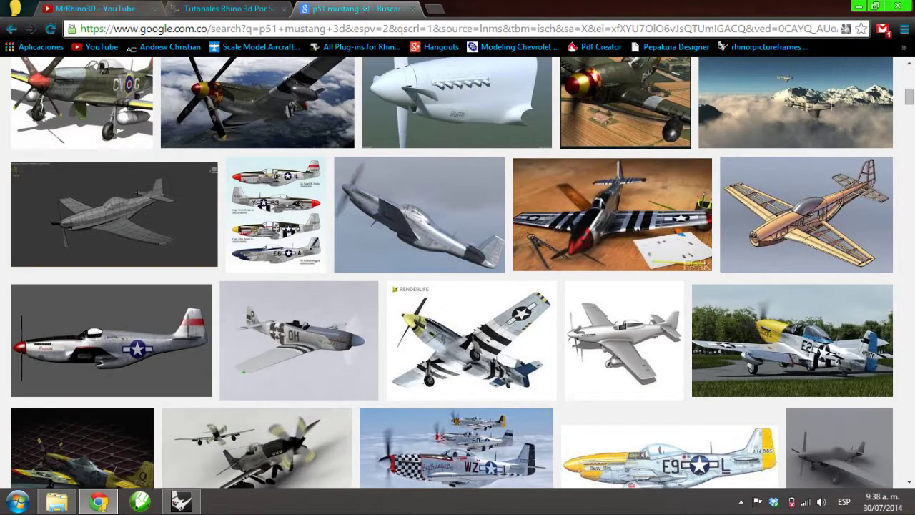
pyautogui.click(857, 8)
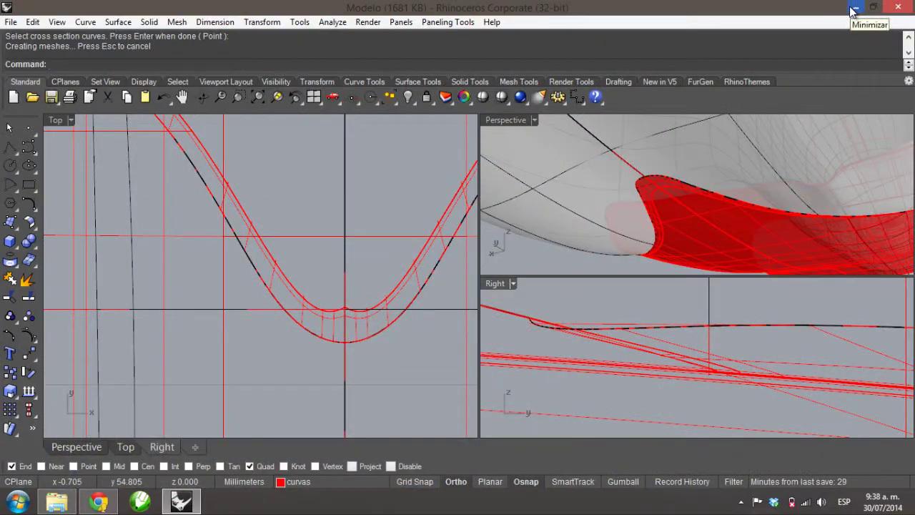
pyautogui.click(855, 9)
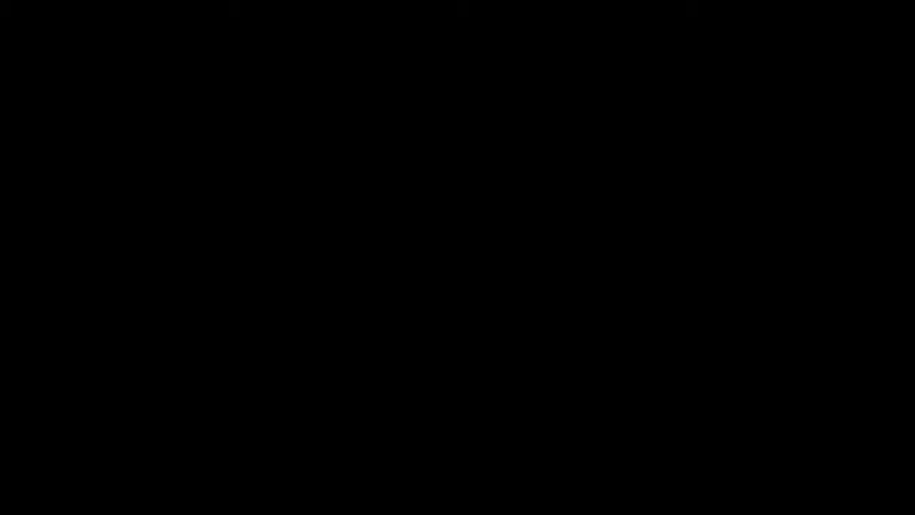